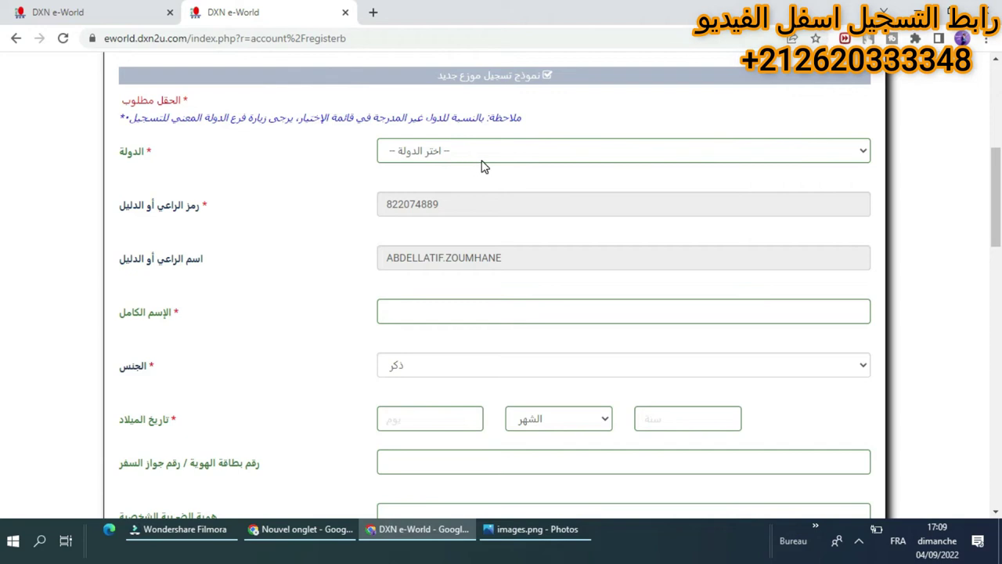
# Open the country dropdown and scroll through the list looking for المغرب (Morocco).
pyautogui.click(546, 157)
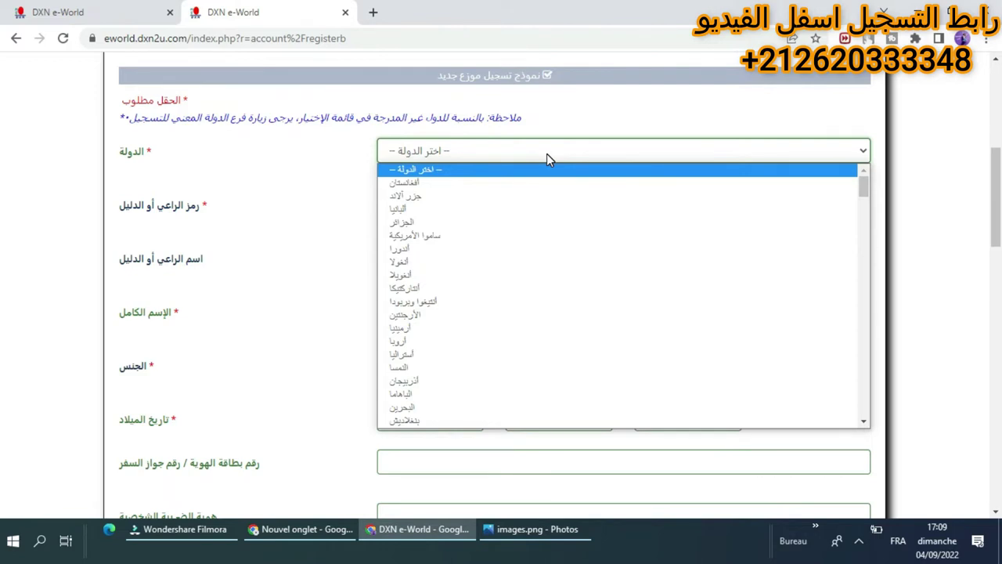
pyautogui.scroll(-10, 558, 176)
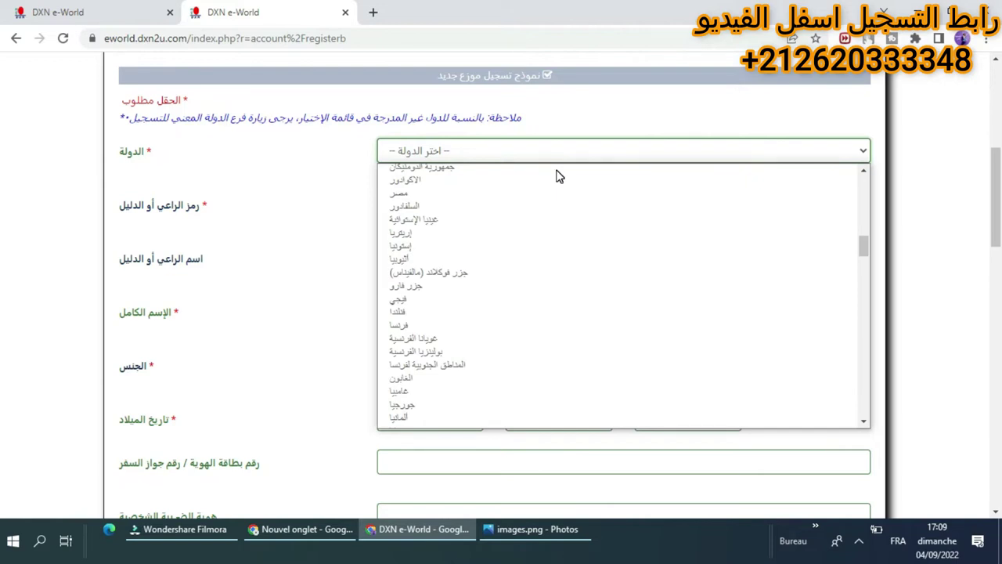
pyautogui.scroll(-20, 559, 176)
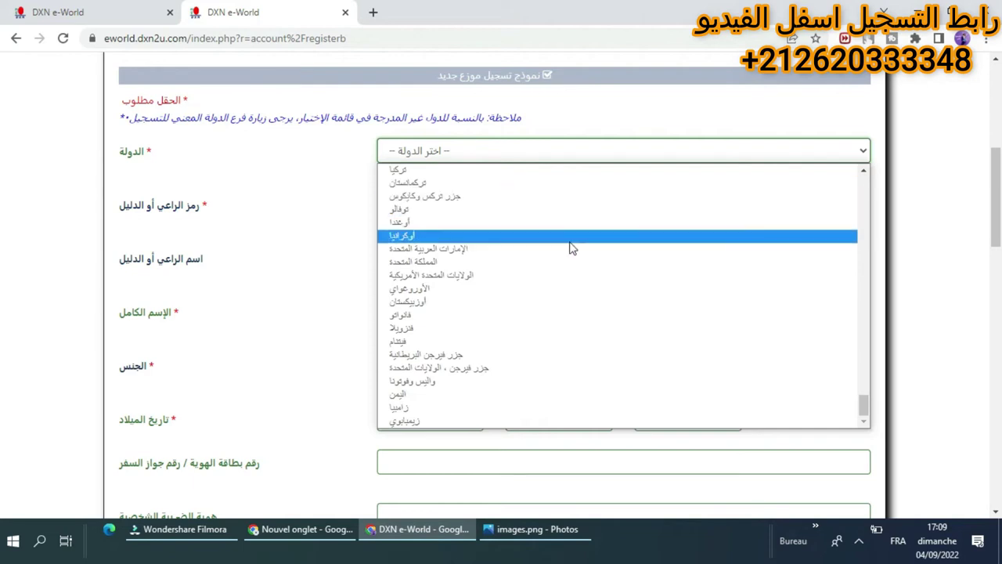
pyautogui.scroll(10, 623, 364)
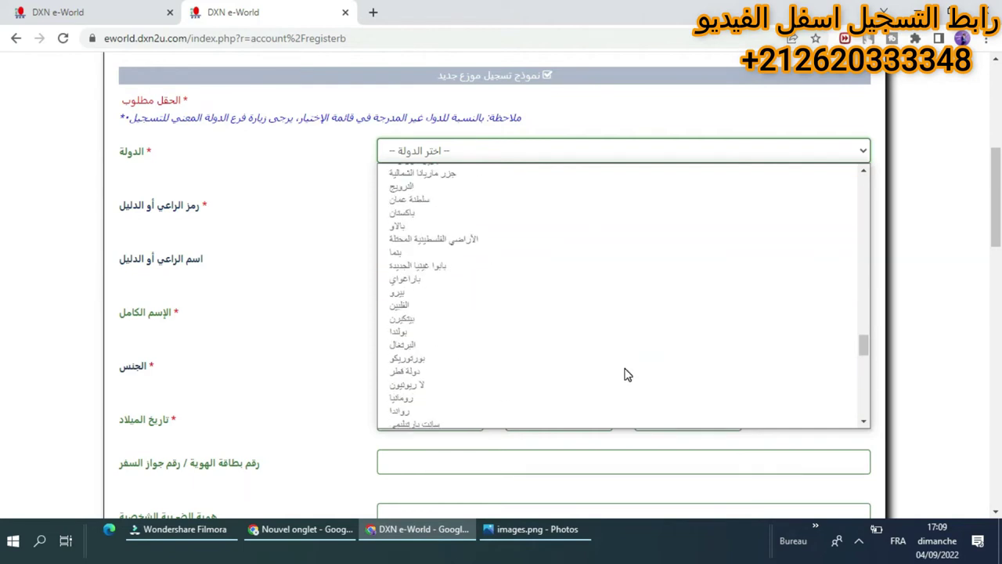
pyautogui.scroll(5, 516, 287)
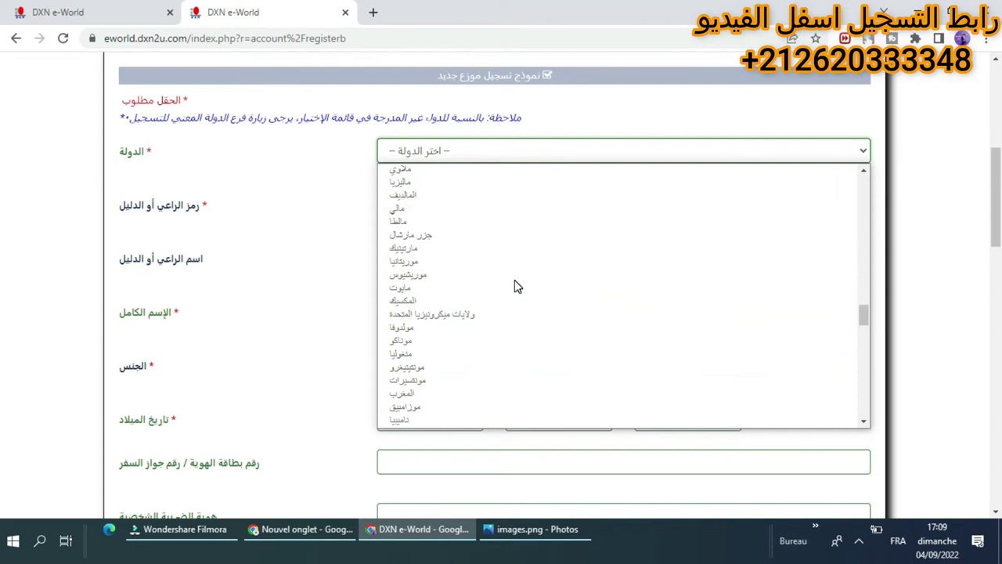
pyautogui.scroll(5, 516, 286)
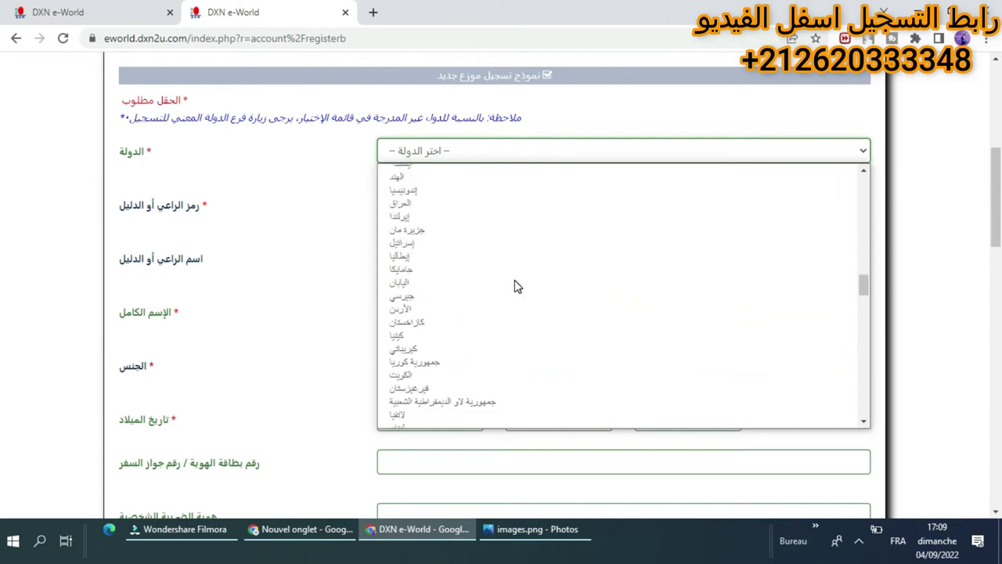
pyautogui.scroll(5, 516, 286)
pyautogui.scroll(10, 548, 232)
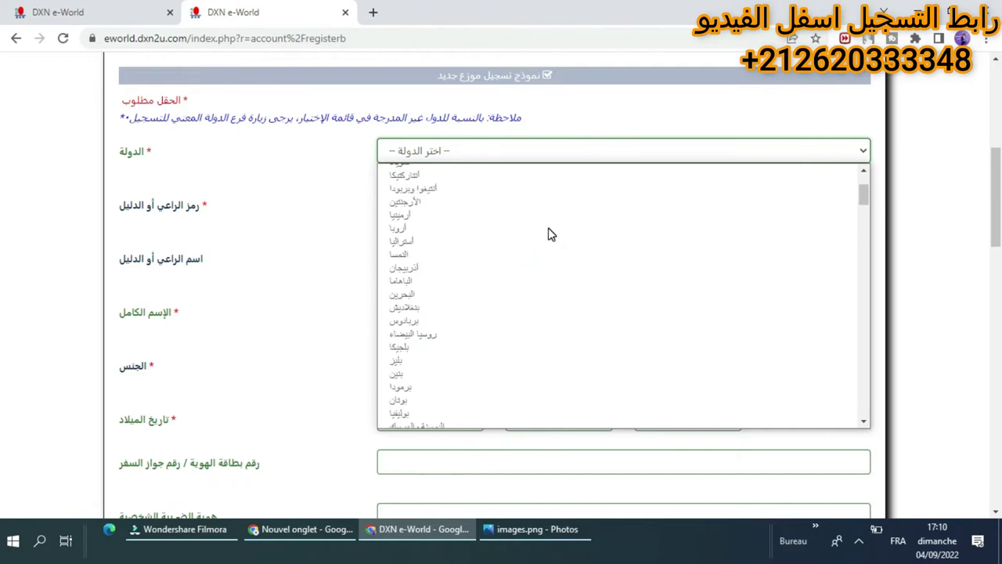
pyautogui.scroll(2, 550, 233)
pyautogui.scroll(-20, 550, 233)
pyautogui.scroll(-5, 551, 234)
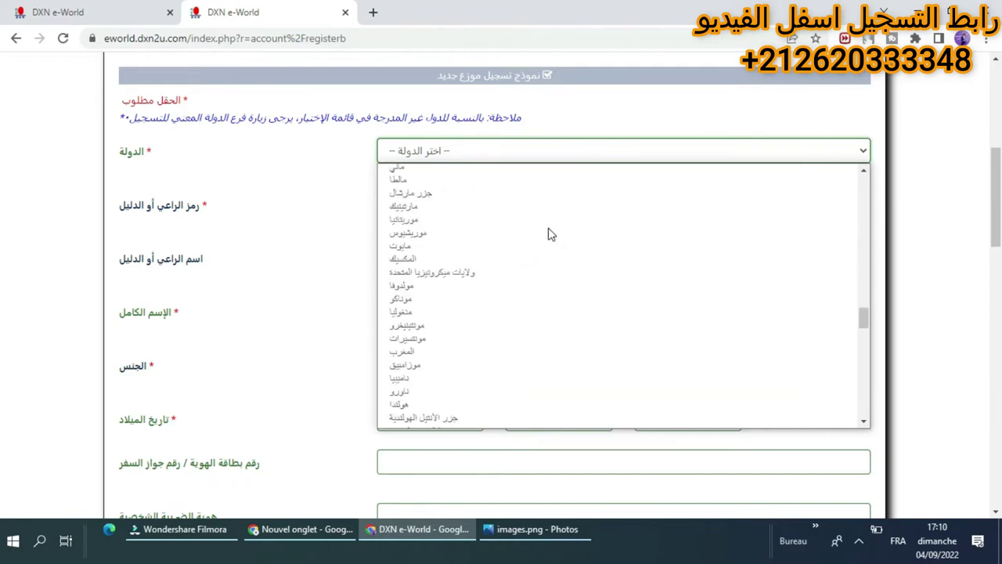
pyautogui.scroll(5, 552, 259)
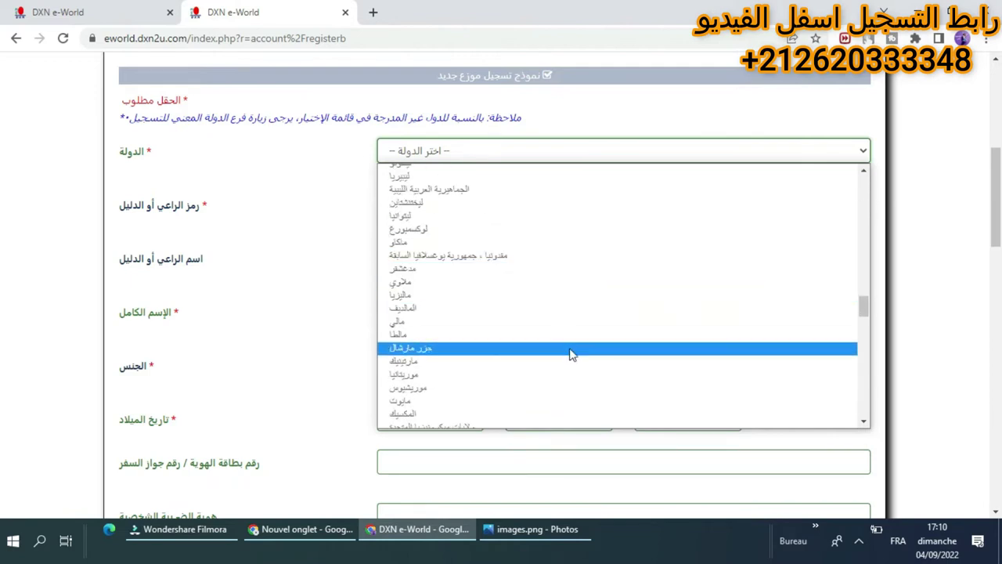
# Pick المغرب (Morocco) as the new distributor's country.
pyautogui.click(865, 424)
pyautogui.click(866, 423)
pyautogui.click(865, 423)
pyautogui.click(865, 423)
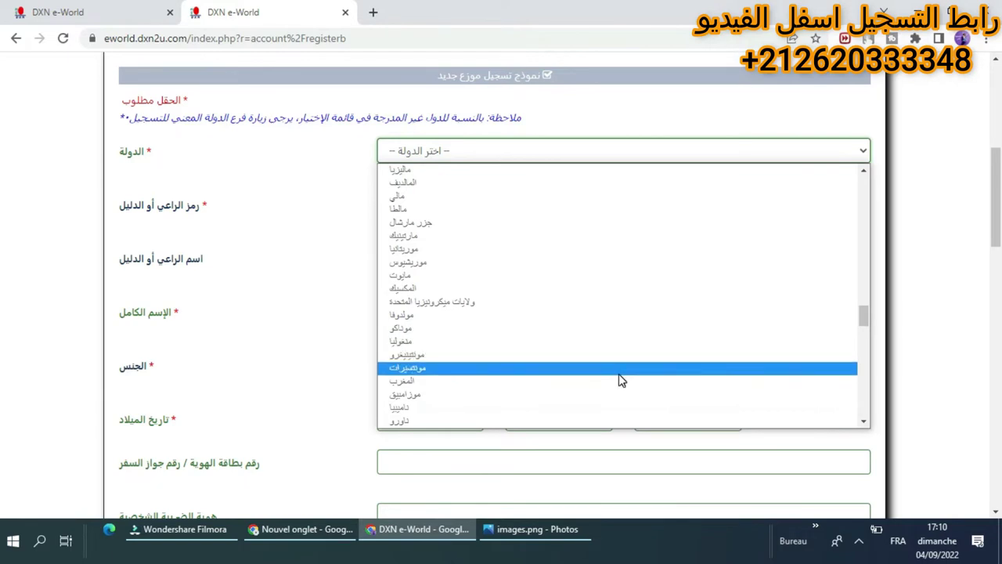
pyautogui.click(618, 384)
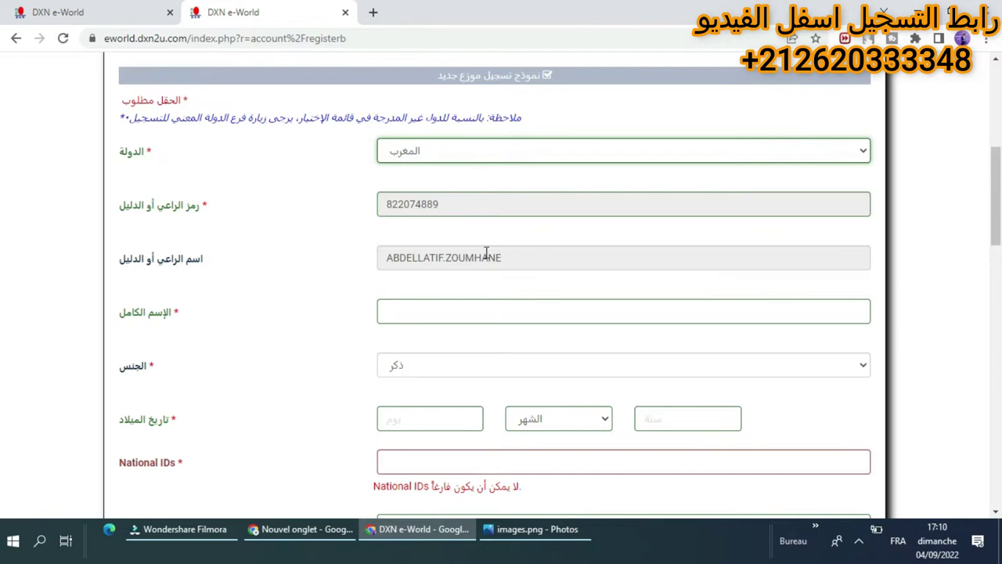
# Enter the applicant's full name in the full name field.
pyautogui.scroll(-3, 501, 297)
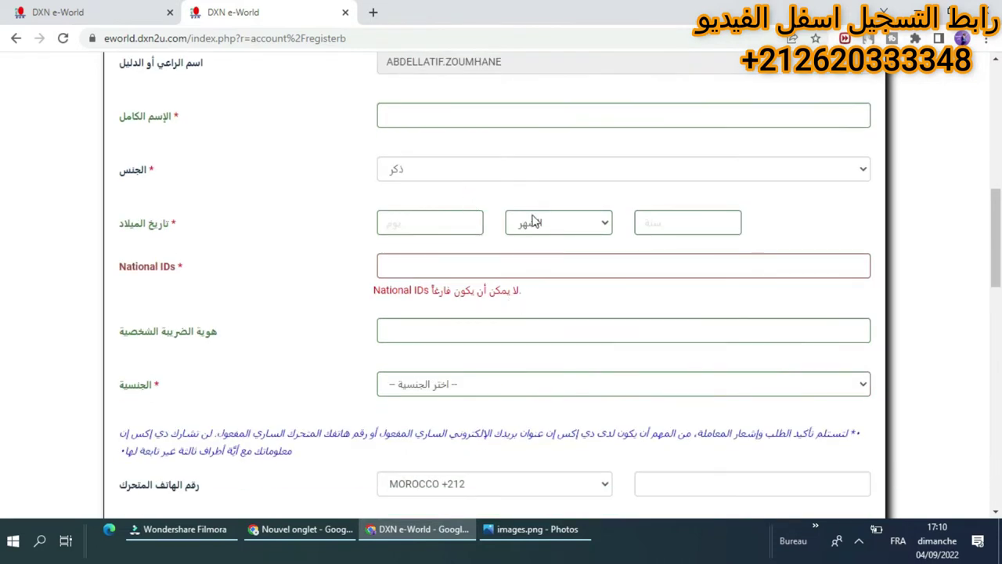
pyautogui.click(484, 117)
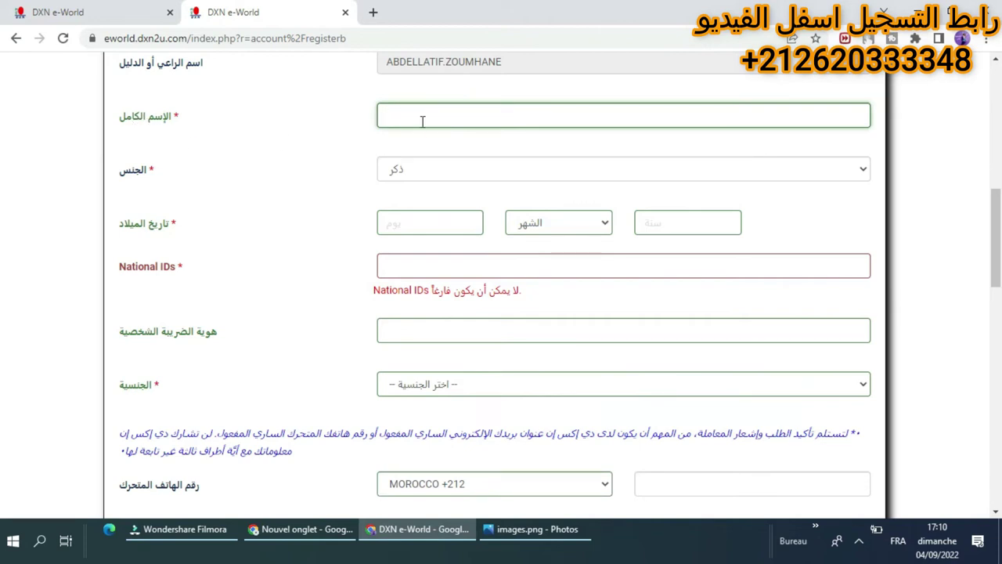
# Try أنثى (female) for gender, then set it back to ذكر (male).
pyautogui.click(432, 177)
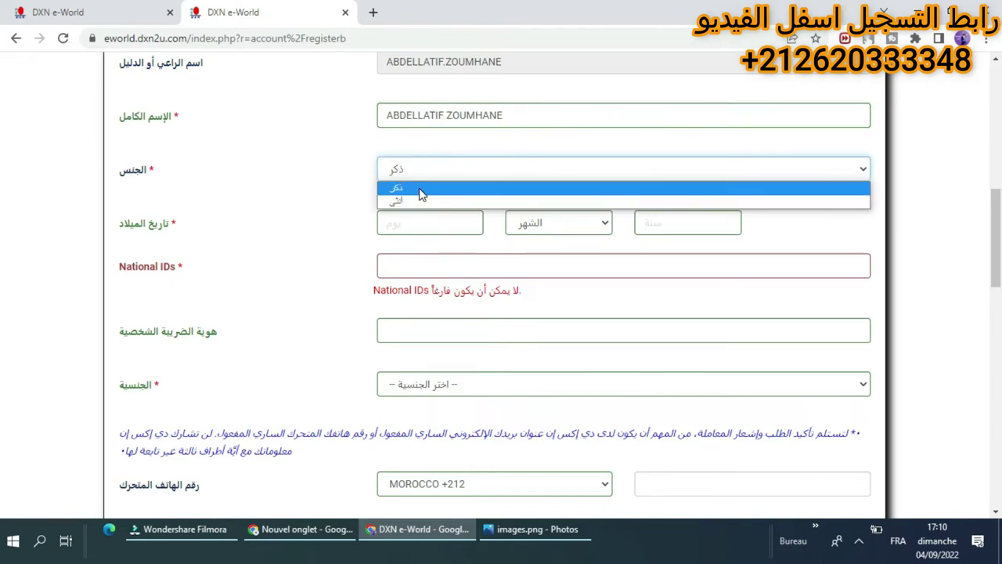
pyautogui.click(423, 202)
pyautogui.click(424, 170)
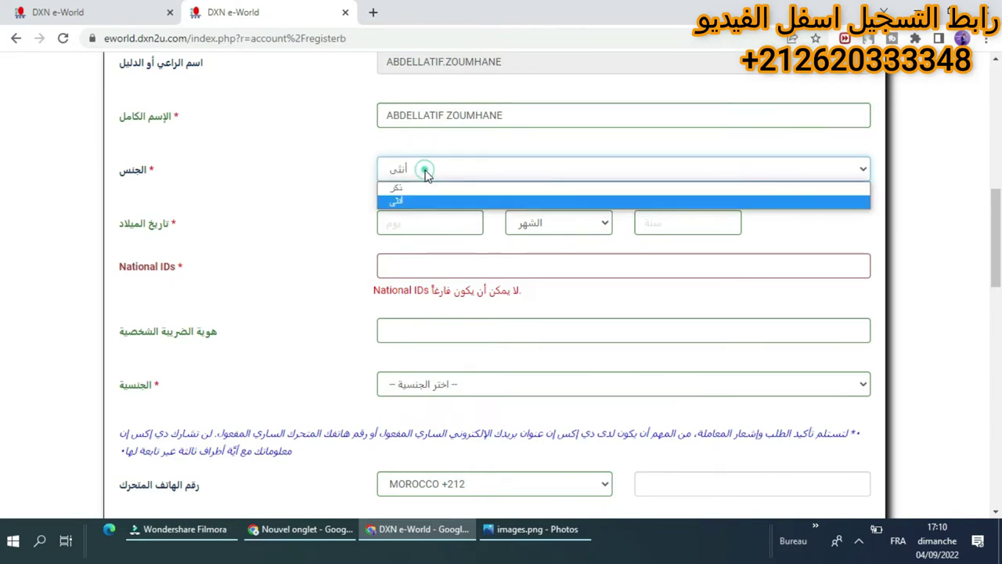
pyautogui.click(425, 188)
pyautogui.click(432, 225)
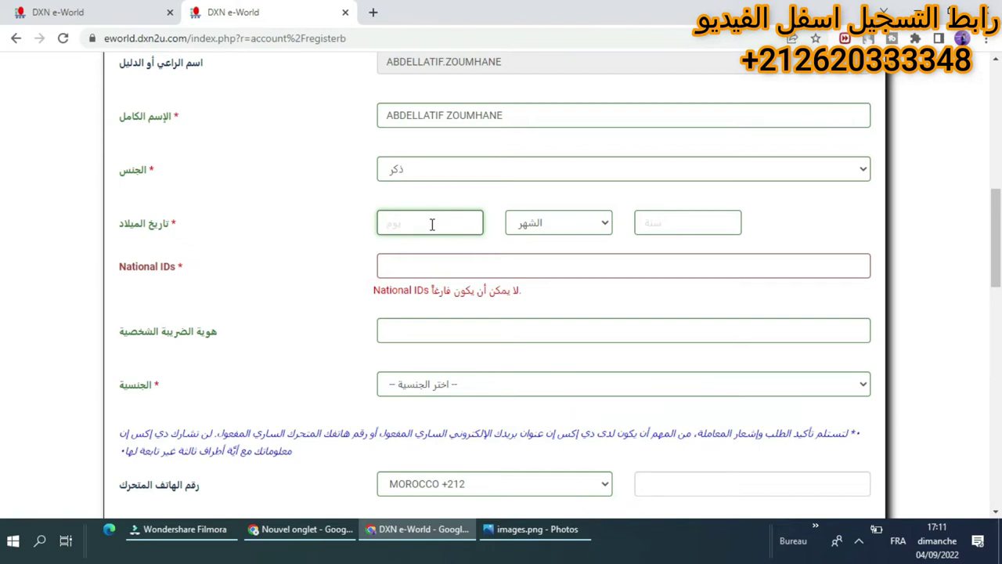
# Set the birth date to day 21, month يناير (January), year 1990.
pyautogui.write('21')
pyautogui.click(531, 222)
pyautogui.click(534, 255)
pyautogui.click(724, 222)
pyautogui.write('1990')
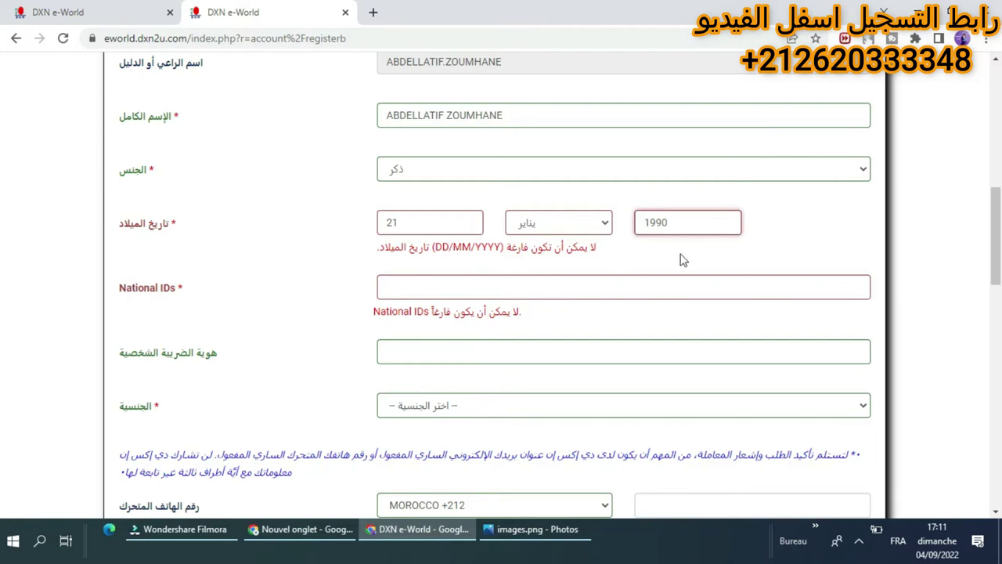
pyautogui.click(309, 276)
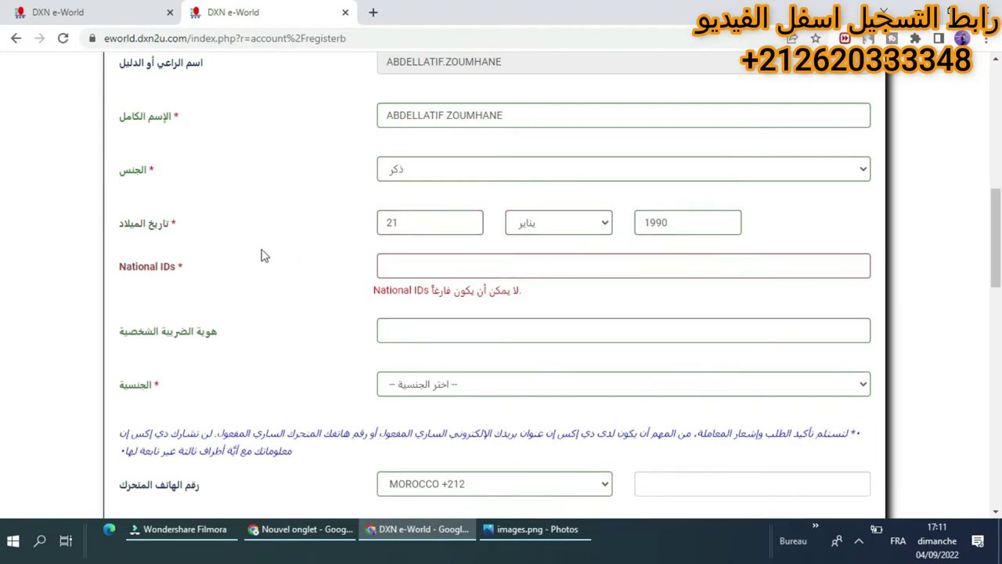
pyautogui.click(415, 274)
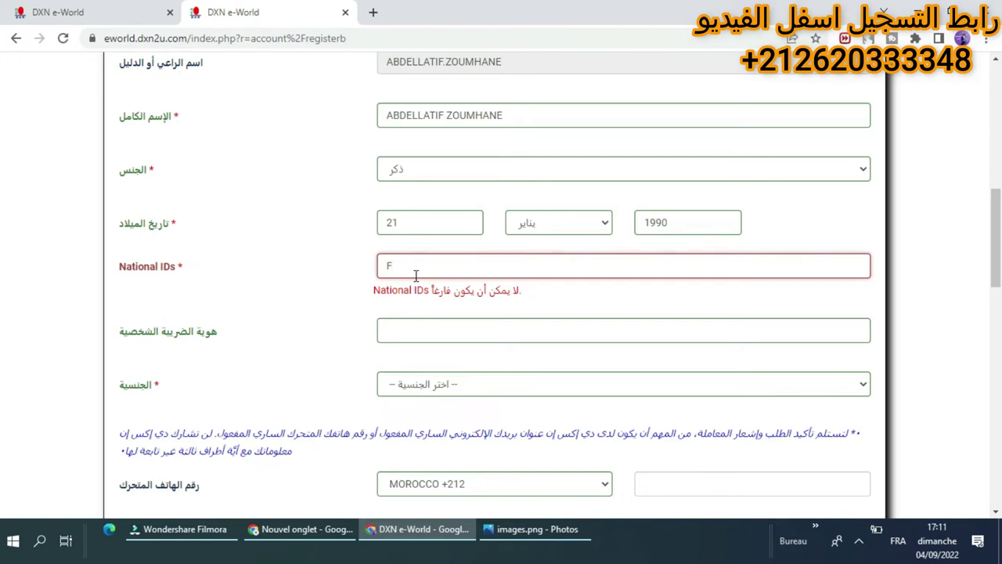
# Finish typing the national ID number so its empty-field warning clears.
pyautogui.scroll(-1, 1001, 221)
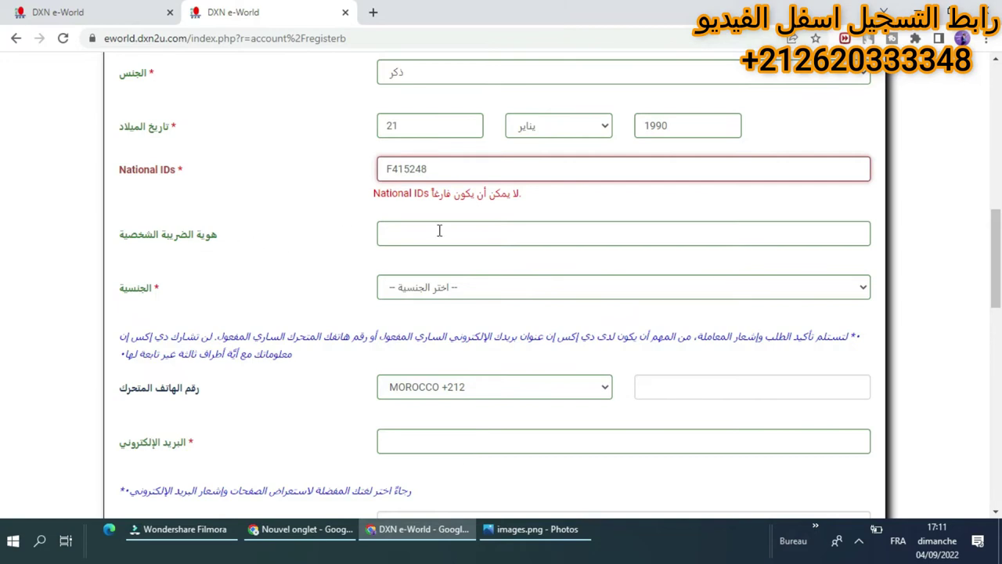
pyautogui.click(365, 259)
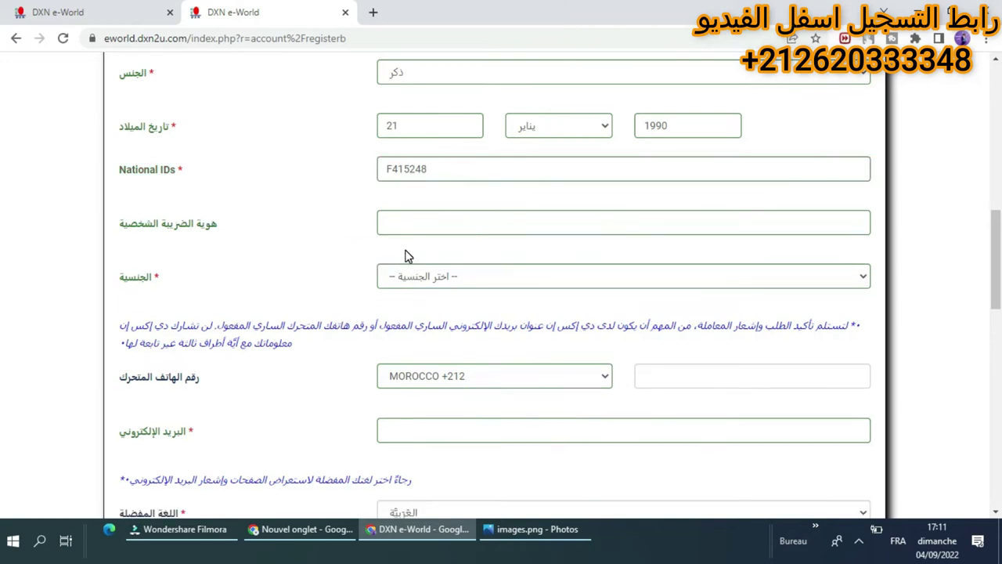
# Open the nationality dropdown and scroll through the list for مغربي.
pyautogui.scroll(-3, 479, 271)
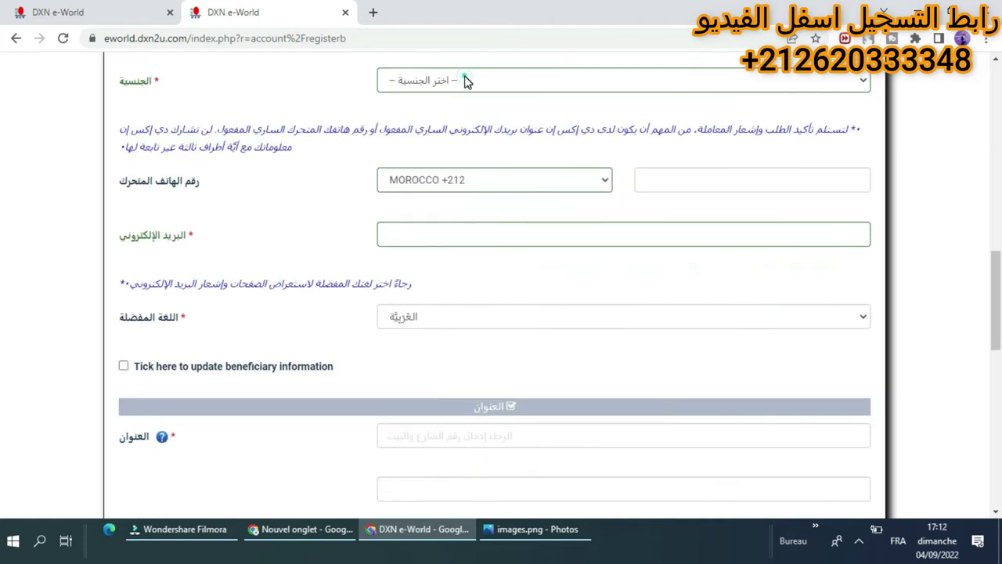
pyautogui.click(463, 81)
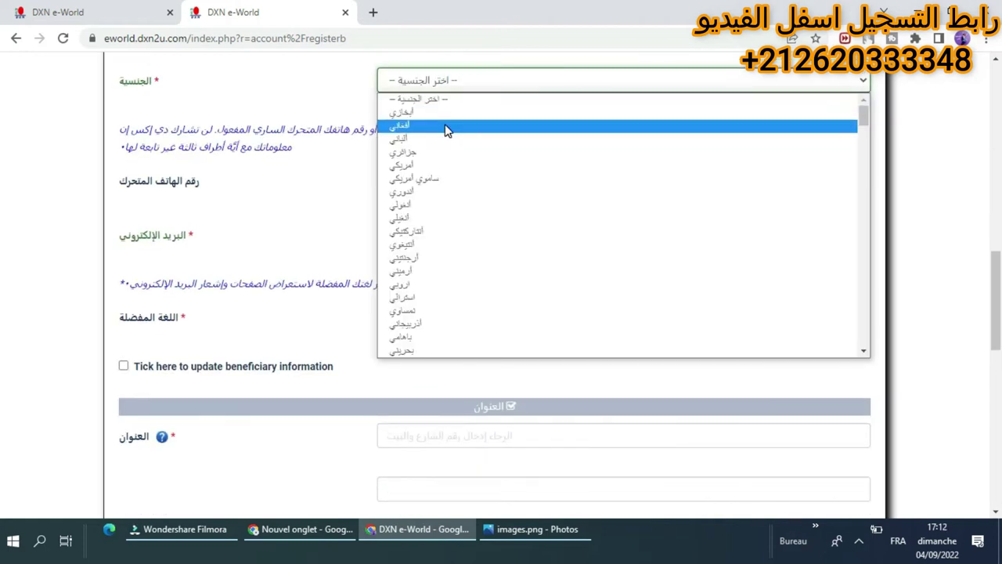
pyautogui.scroll(-15, 463, 233)
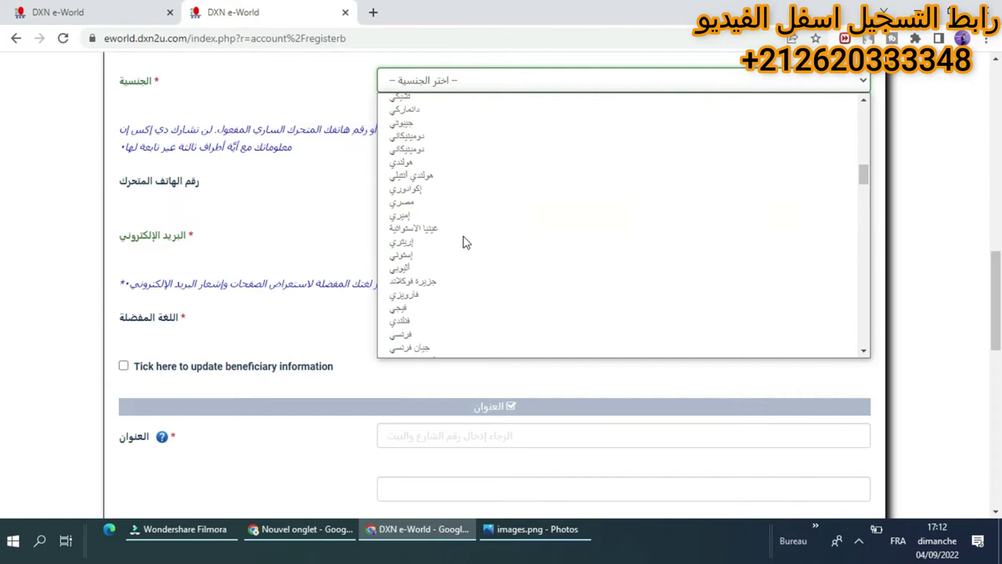
pyautogui.scroll(-20, 458, 242)
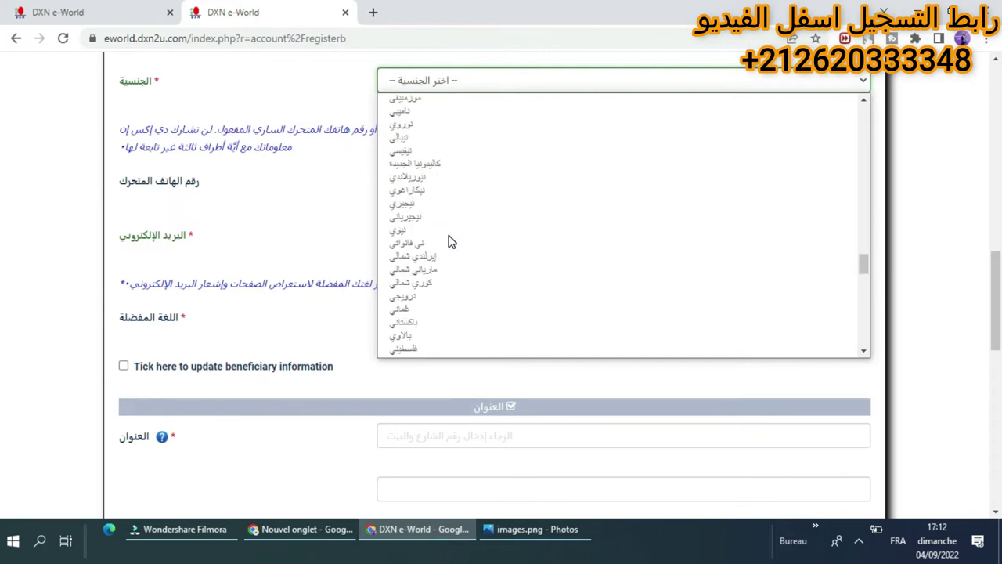
pyautogui.scroll(-5, 452, 242)
pyautogui.scroll(-3, 450, 255)
pyautogui.scroll(17, 450, 255)
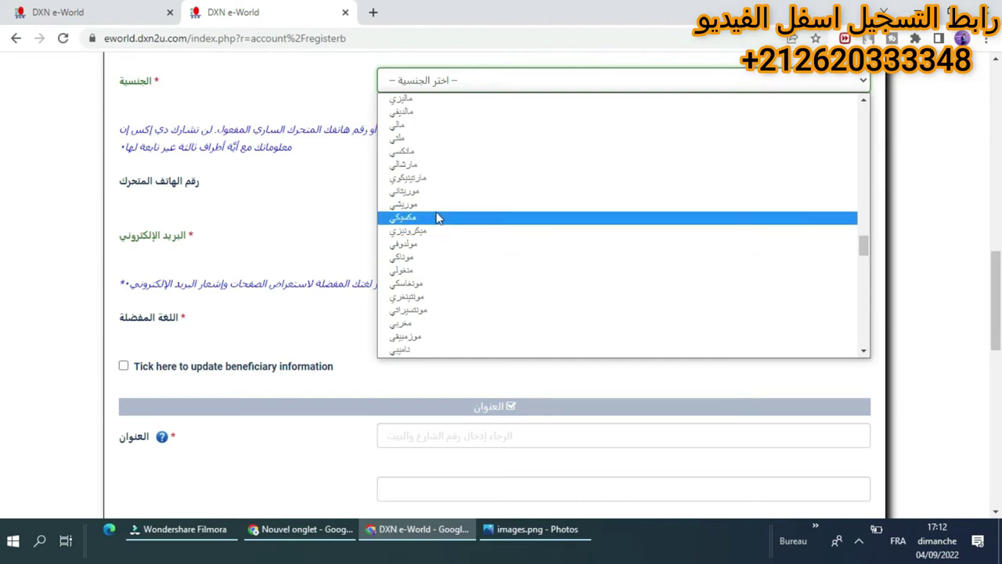
pyautogui.scroll(5, 438, 218)
# Choose مغربي (Moroccan) as nationality, making Morocco +212 the phone code.
pyautogui.click(864, 351)
pyautogui.click(864, 350)
pyautogui.click(864, 350)
pyautogui.click(864, 351)
pyautogui.click(864, 351)
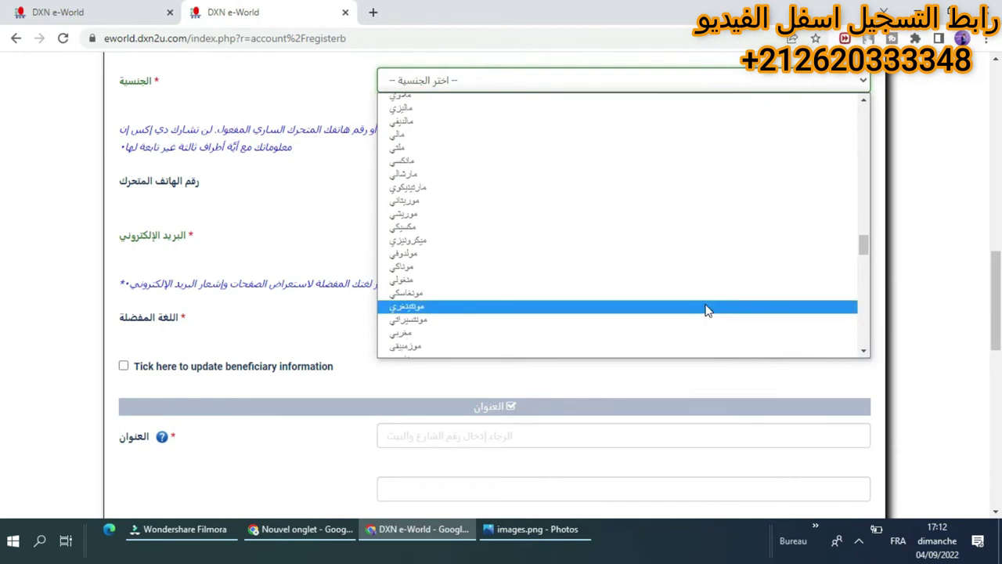
pyautogui.click(684, 331)
pyautogui.click(638, 273)
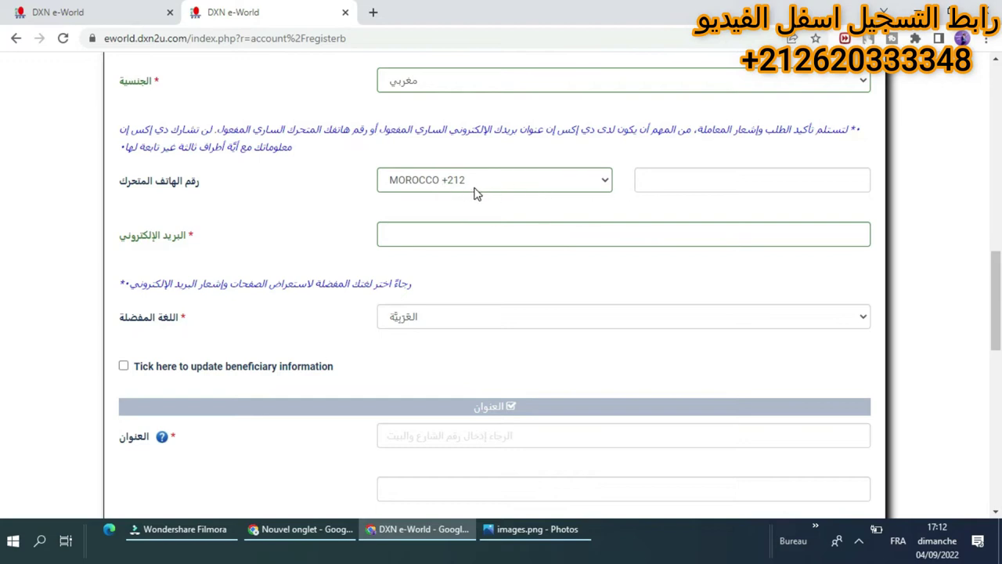
pyautogui.click(678, 188)
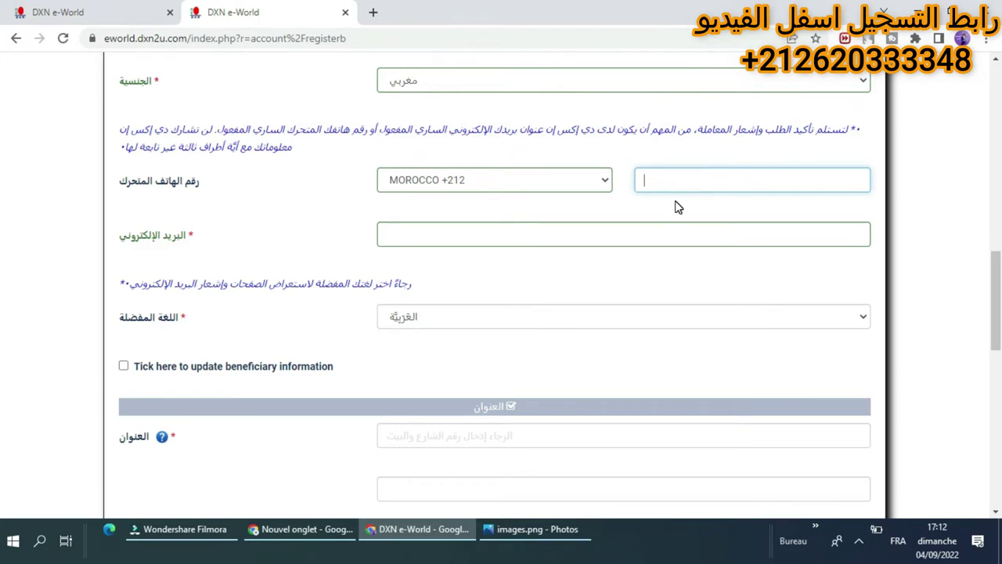
# Enter the applicant's mobile number after +212 and type their e-mail address.
pyautogui.click(685, 173)
pyautogui.click(577, 243)
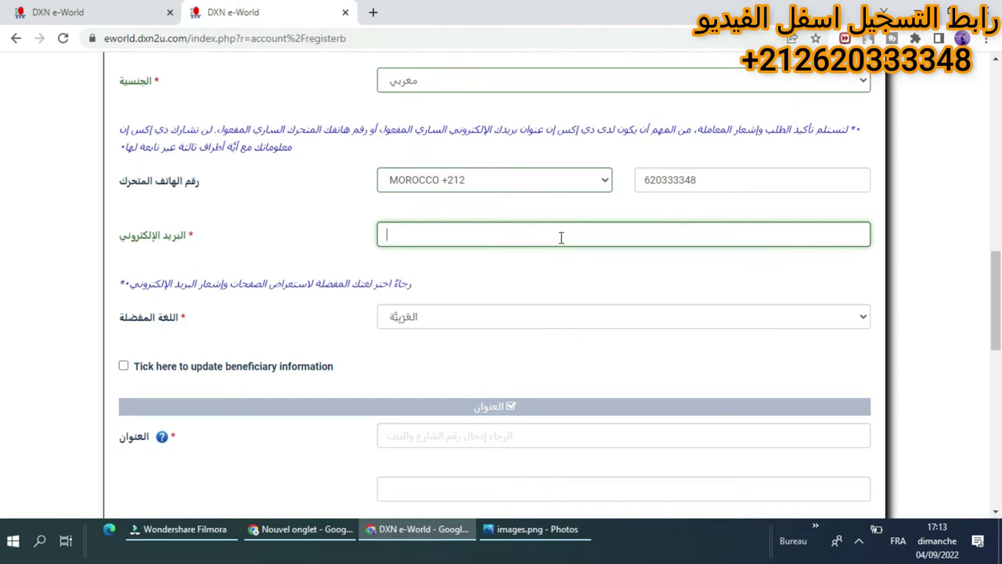
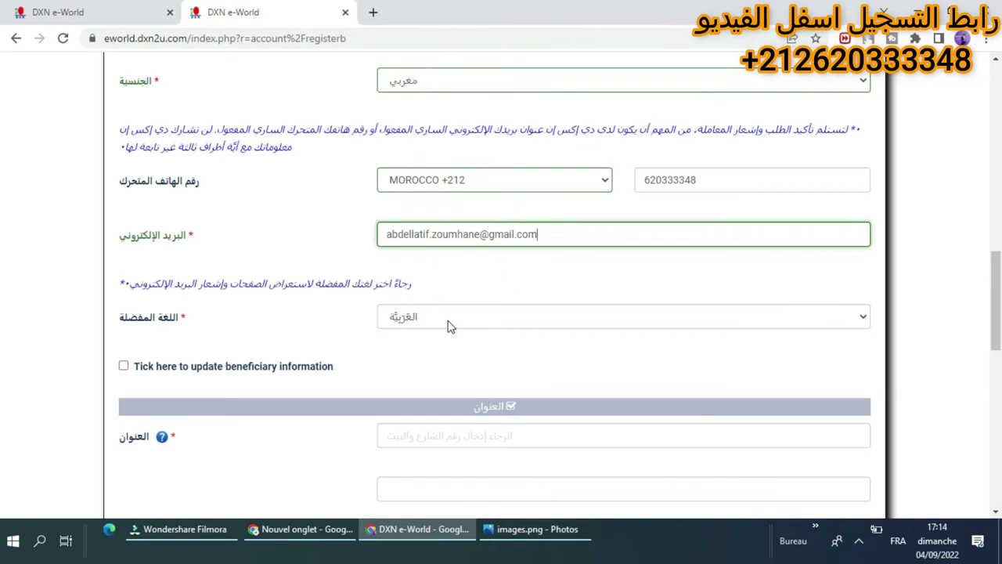
# Scroll the form down toward the address section.
pyautogui.scroll(-2, 5, 270)
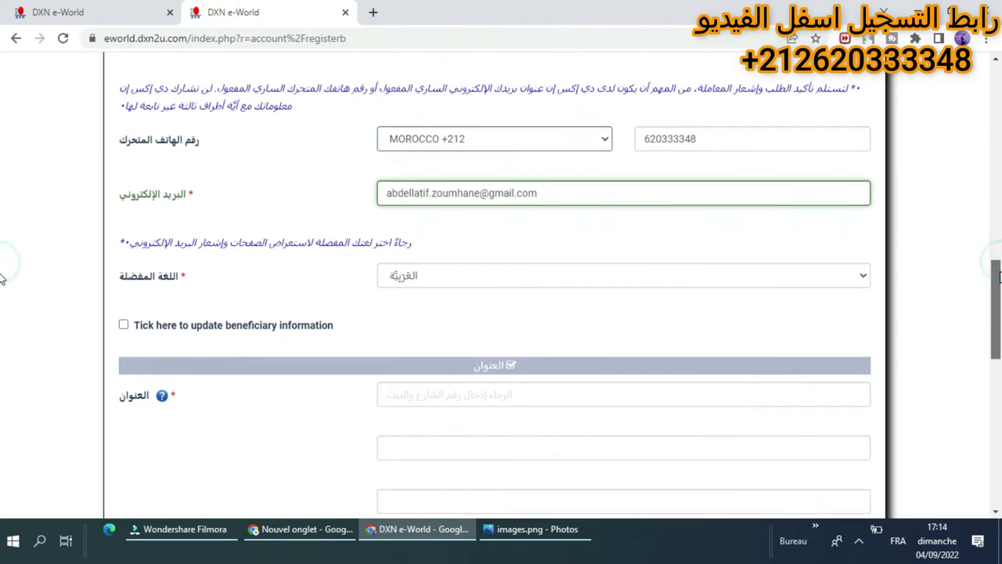
pyautogui.click(813, 226)
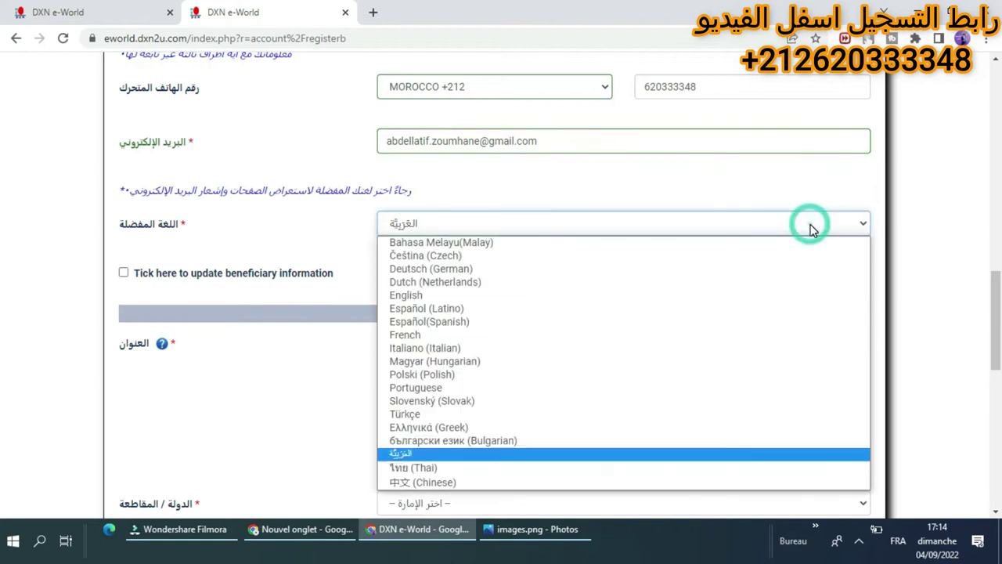
pyautogui.click(700, 454)
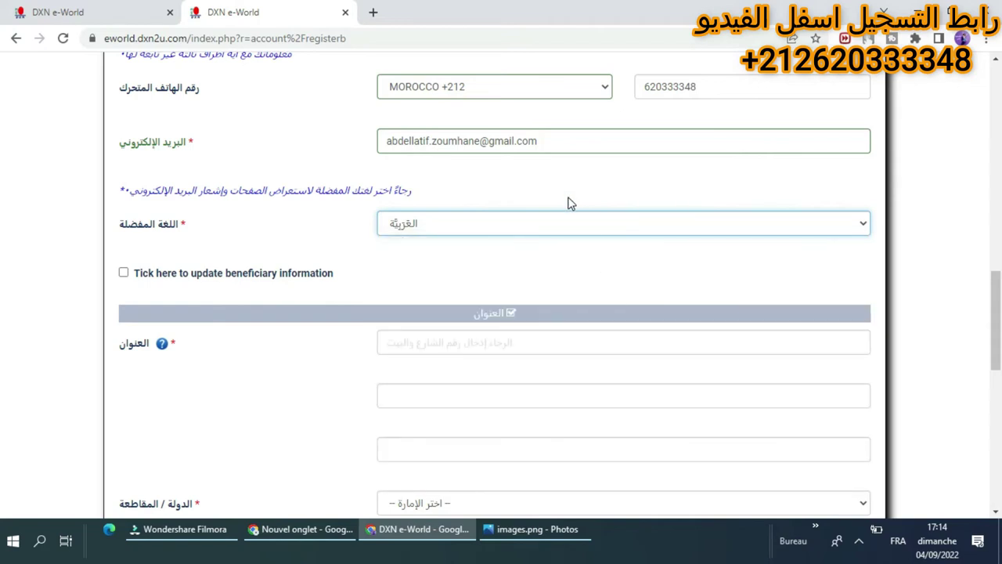
# Type the applicant's street address into the first العنوان address line.
pyautogui.moveTo(994, 296); pyautogui.dragTo(997, 331)
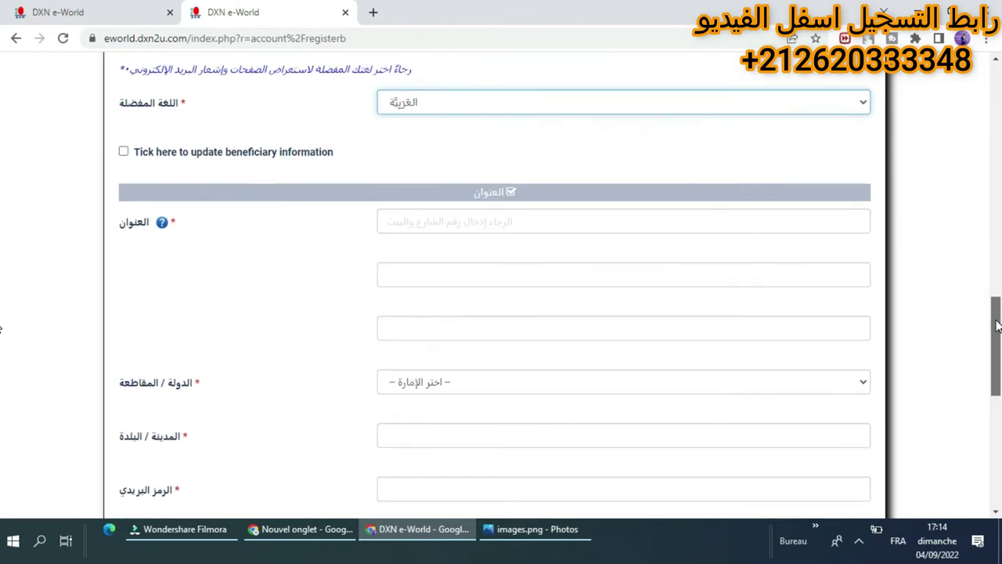
pyautogui.click(533, 217)
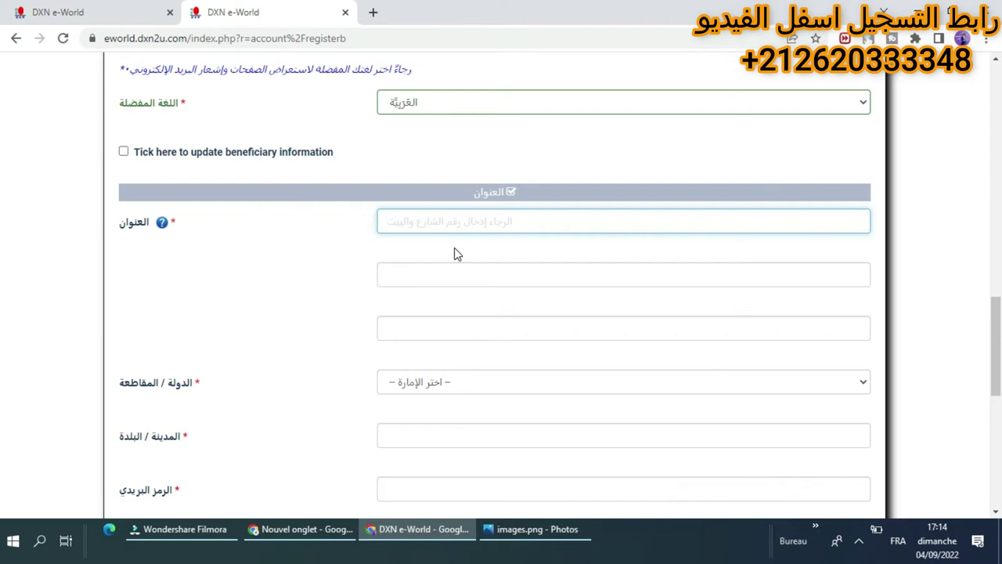
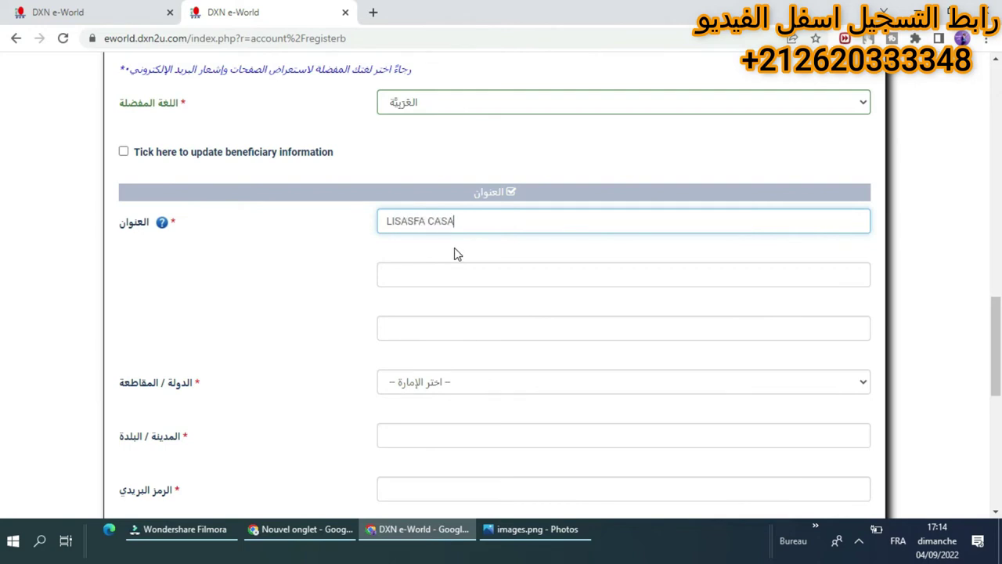
pyautogui.click(477, 275)
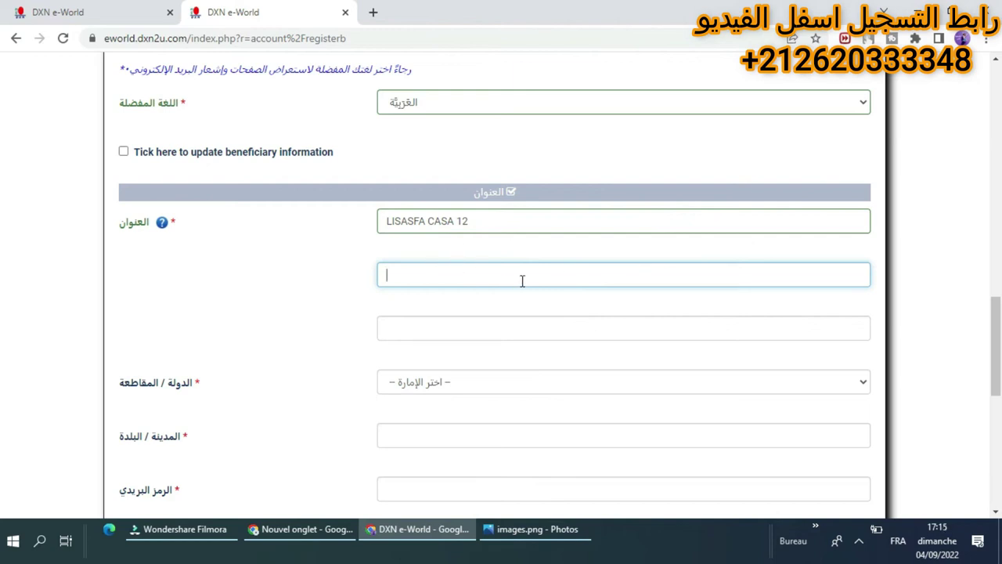
pyautogui.click(581, 308)
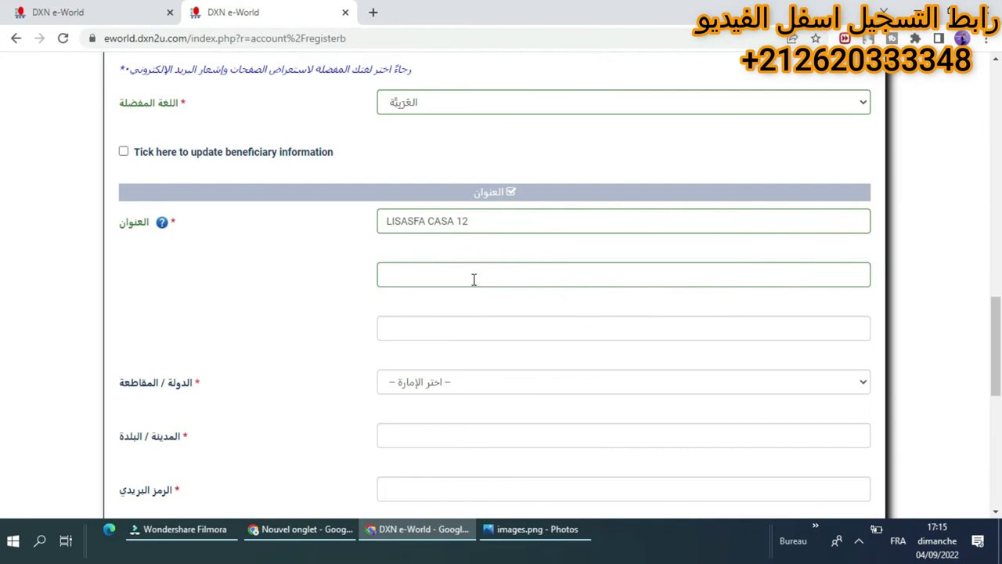
pyautogui.click(474, 326)
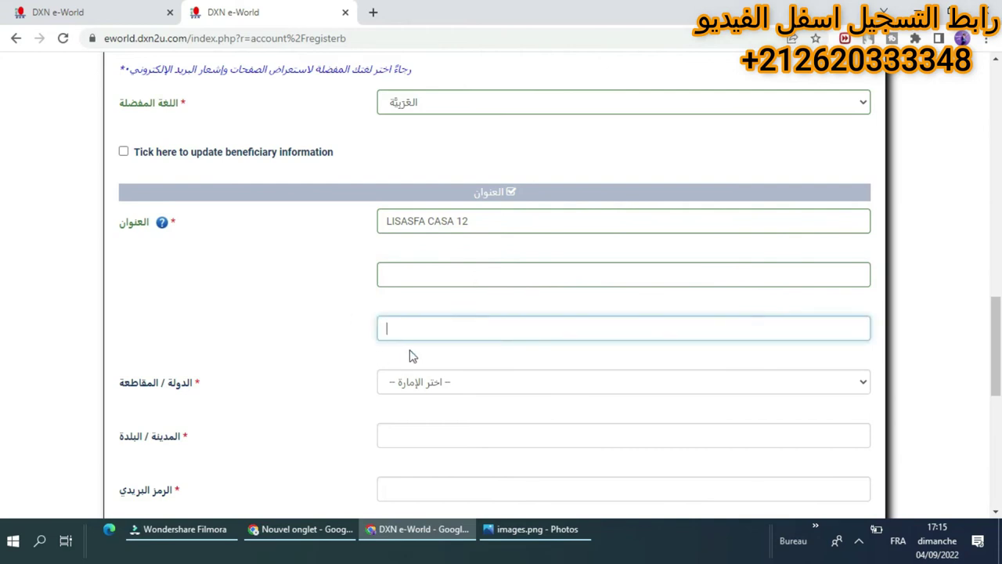
pyautogui.scroll(-3, 413, 356)
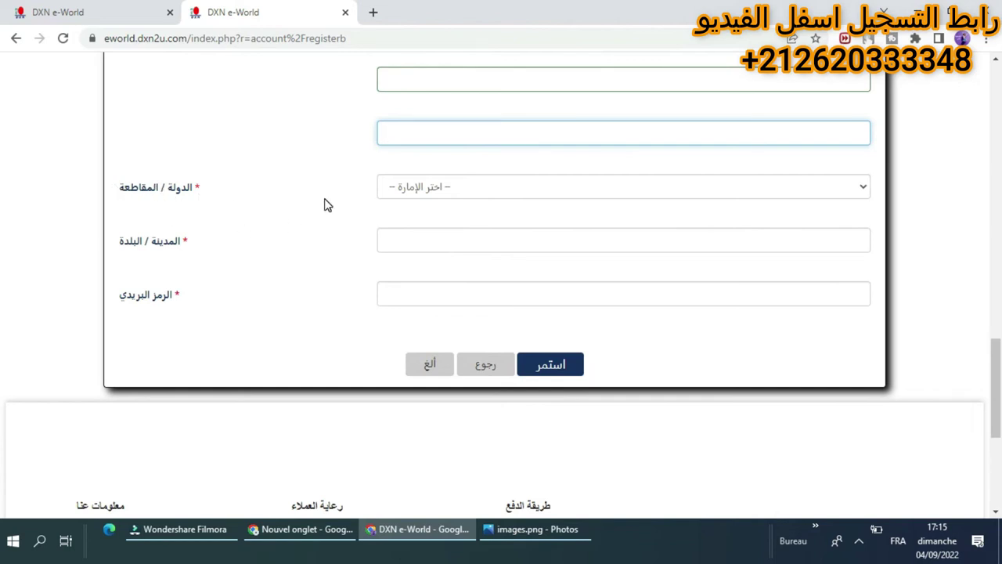
# Choose CASABLANCA as the province and type the city name into المدينة / البلدة.
pyautogui.click(421, 194)
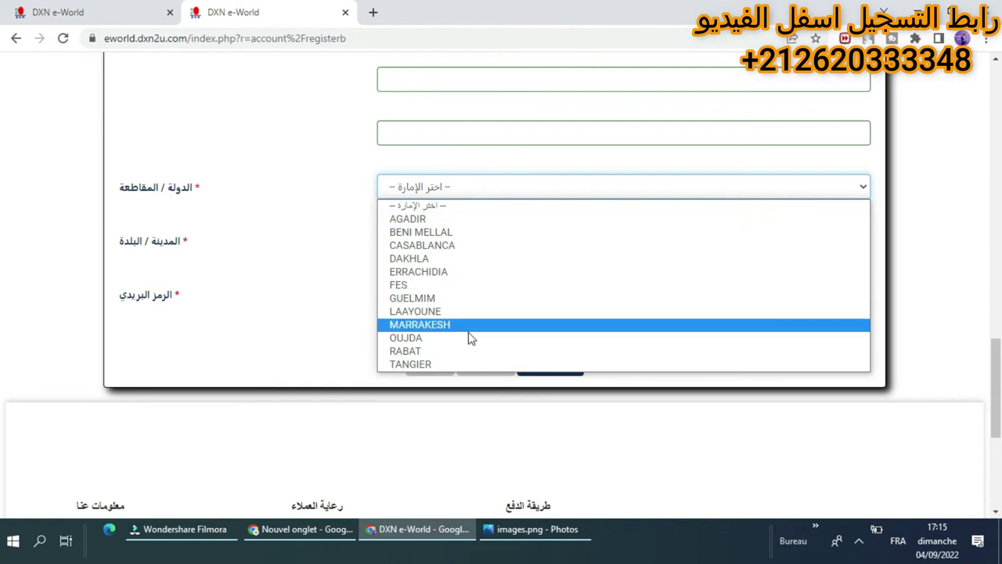
pyautogui.click(452, 245)
pyautogui.click(421, 248)
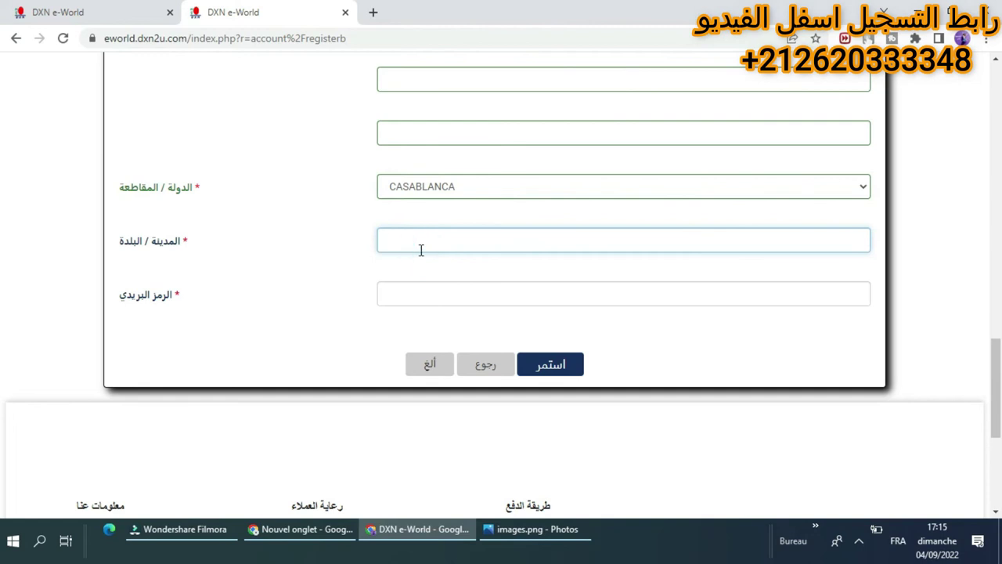
pyautogui.write('LISAQSFA')
pyautogui.click(430, 284)
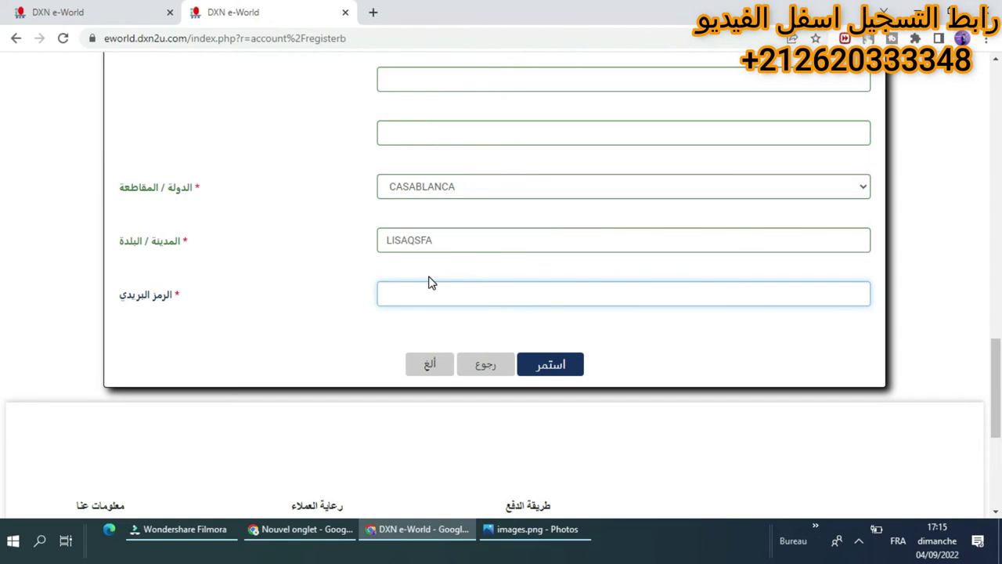
pyautogui.click(373, 12)
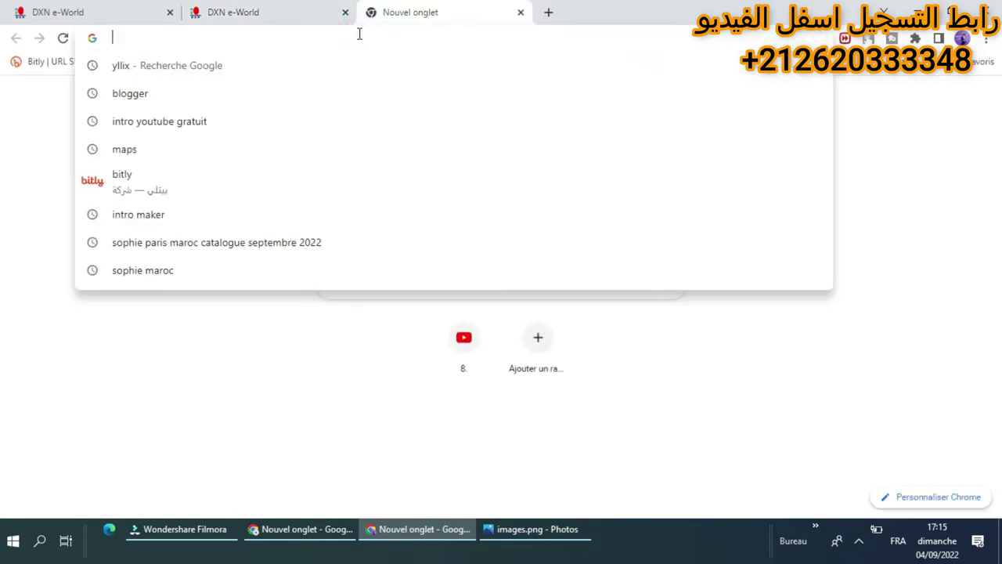
# Search Google for Algeria postal codes ('code postal algi…').
pyautogui.write('code')
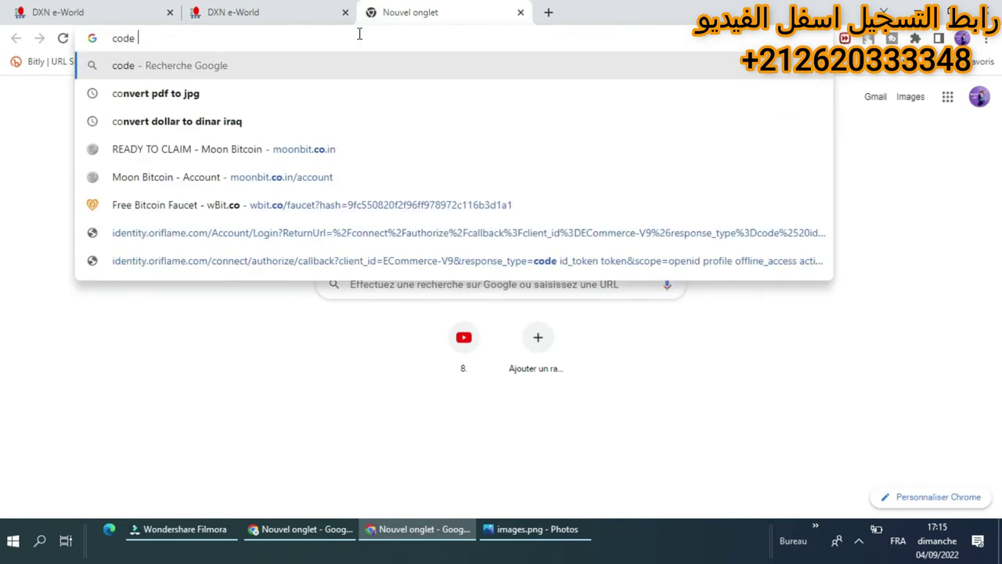
pyautogui.write(' postal')
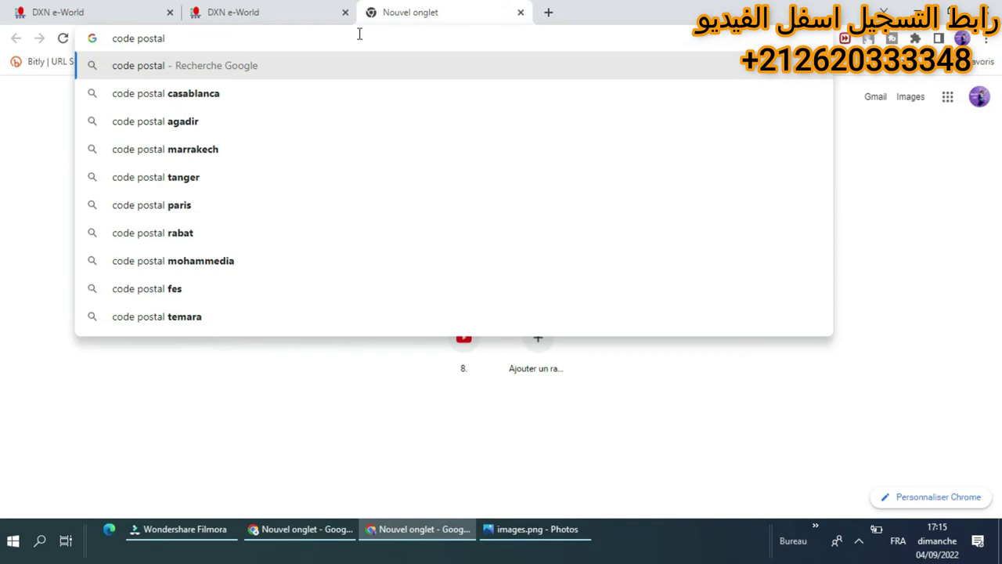
pyautogui.write('algi')
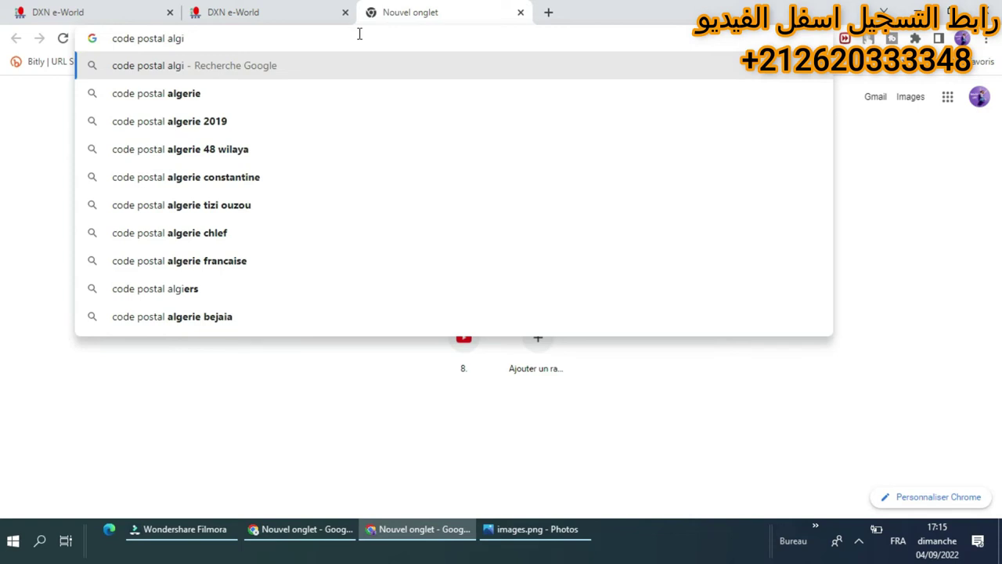
pyautogui.click(314, 93)
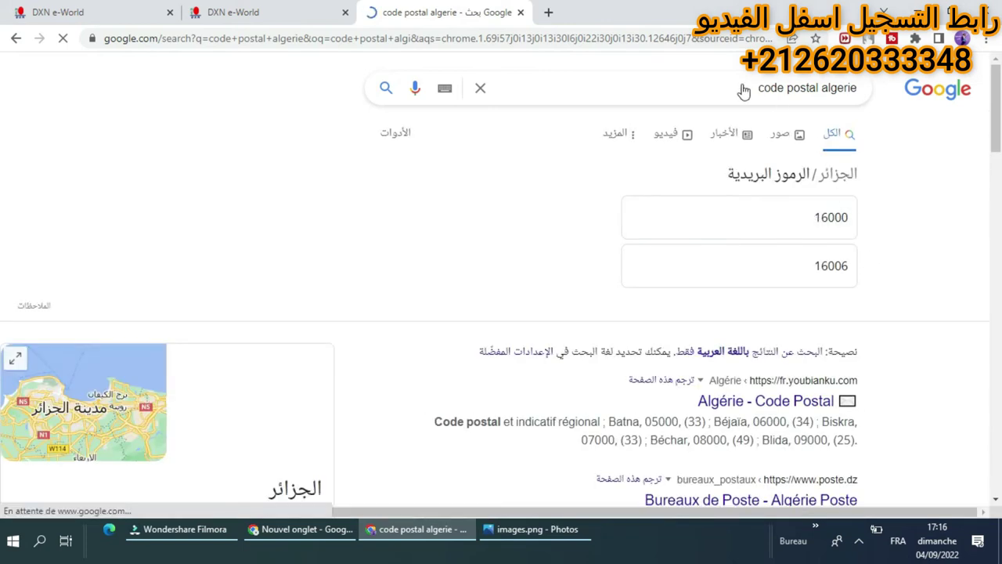
# Change the query to 'code postal riyad saoudi…' and search Riyadh, Saudi Arabia postal codes.
pyautogui.moveTo(820, 88); pyautogui.dragTo(859, 88)
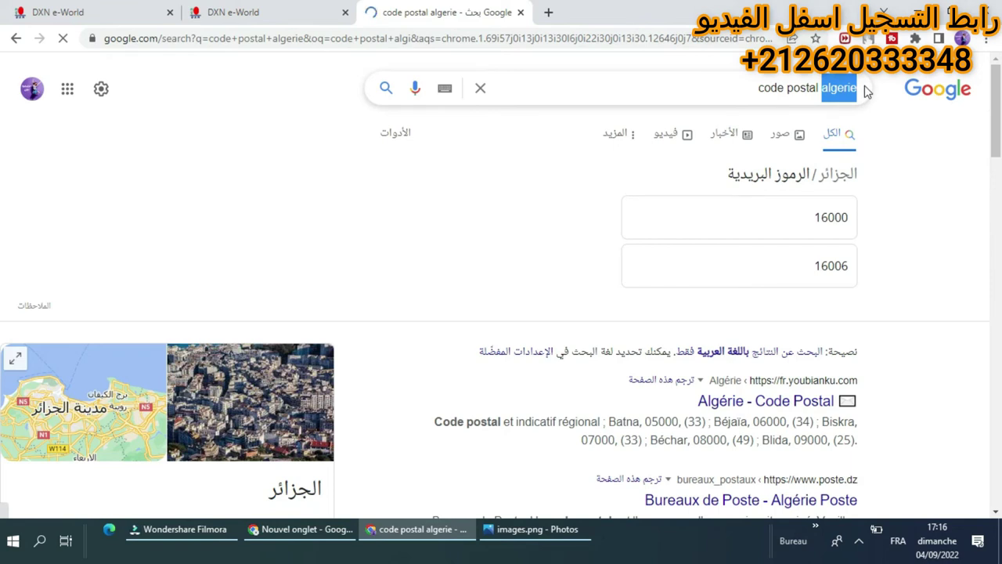
pyautogui.write('riad')
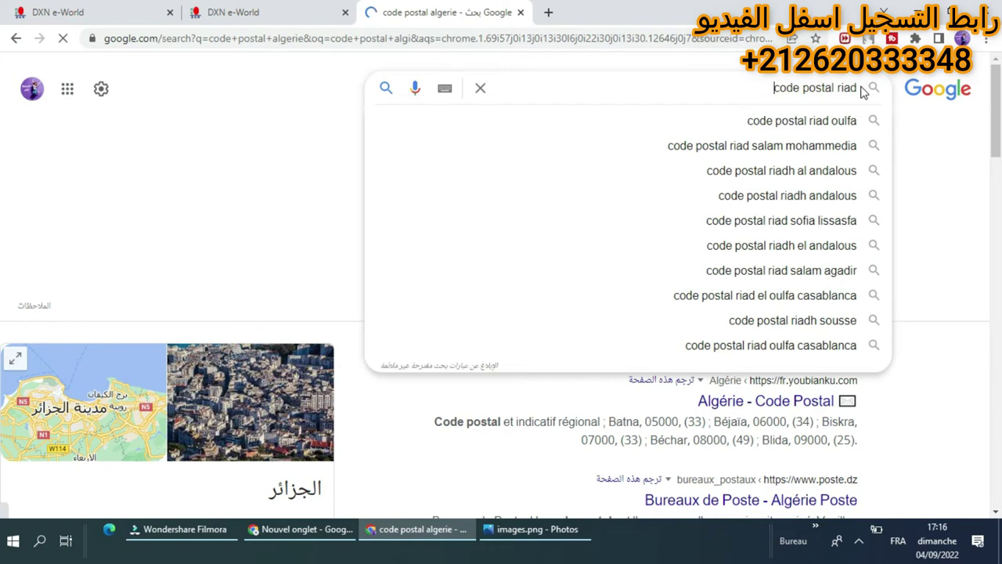
pyautogui.write('sa')
pyautogui.press('BackSpace')
pyautogui.press('BackSpace')
pyautogui.press('BackSpace')
pyautogui.write('d saou')
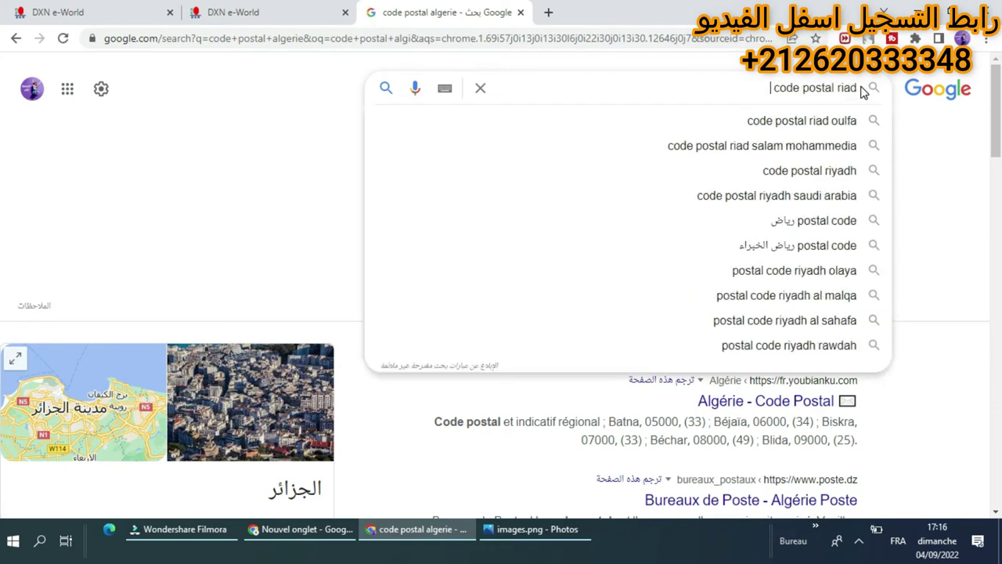
pyautogui.write('i')
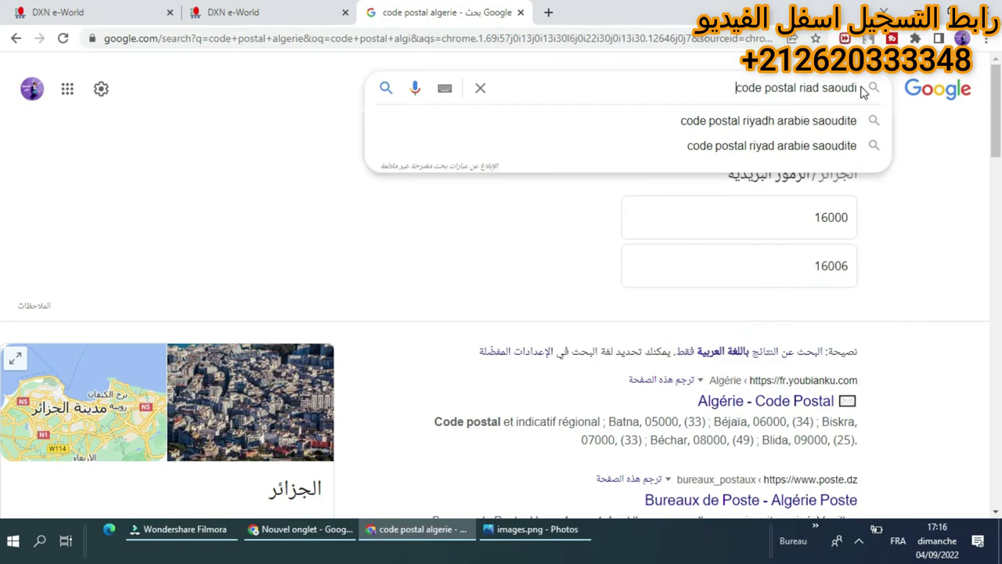
pyautogui.click(815, 119)
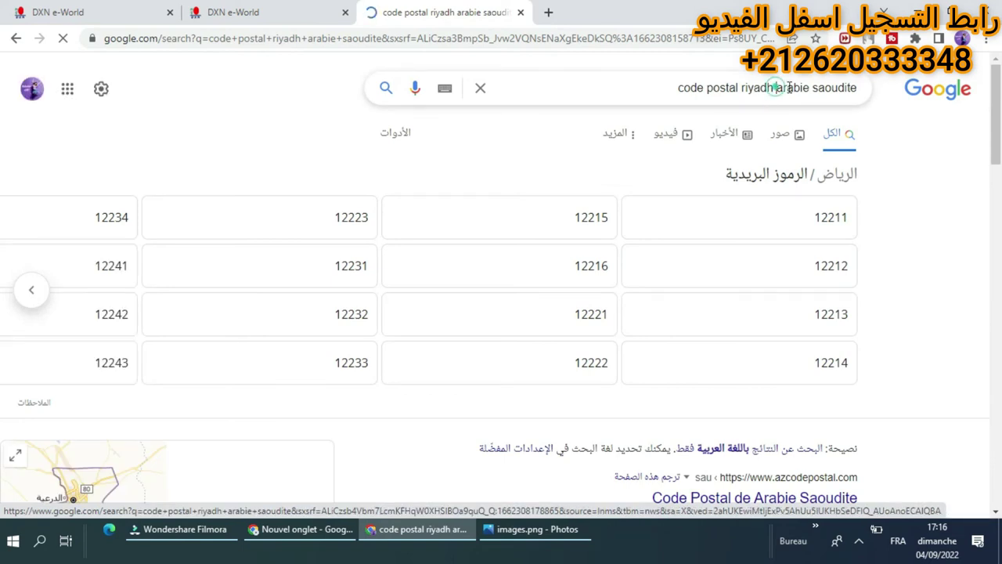
# Delete the country name from the search query and go back to the registration form.
pyautogui.moveTo(777, 88); pyautogui.dragTo(846, 93)
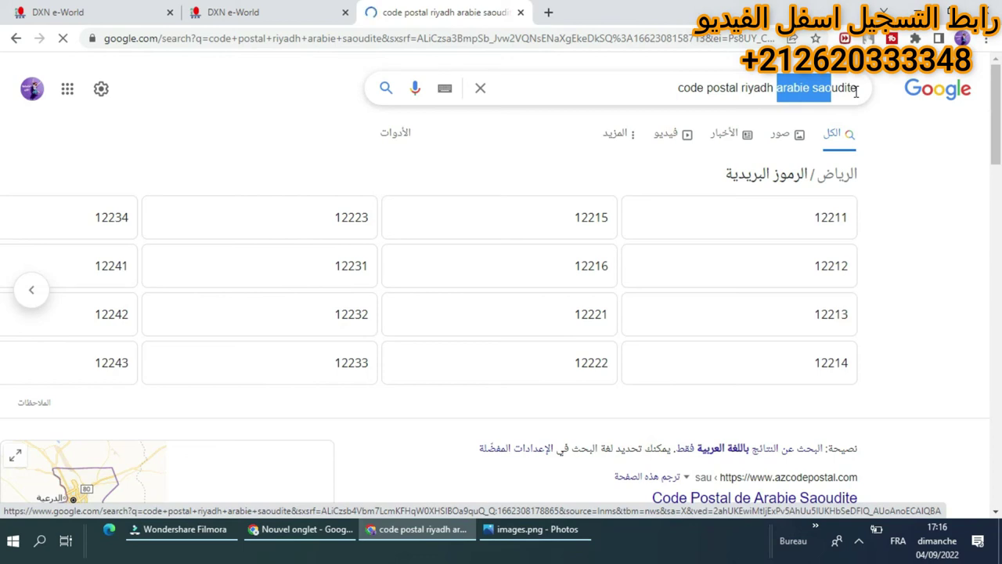
pyautogui.moveTo(856, 91); pyautogui.dragTo(859, 91)
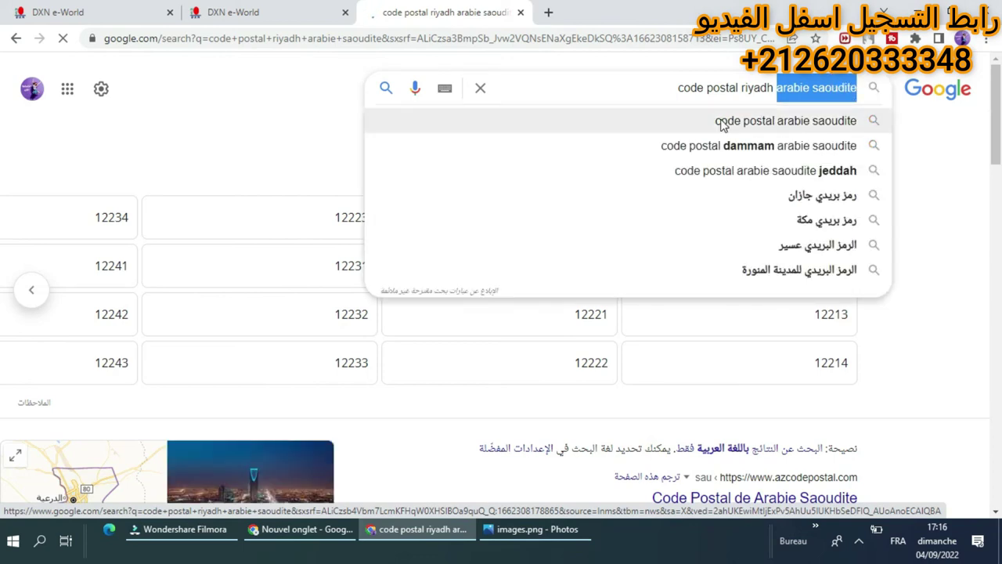
pyautogui.press('BackSpace')
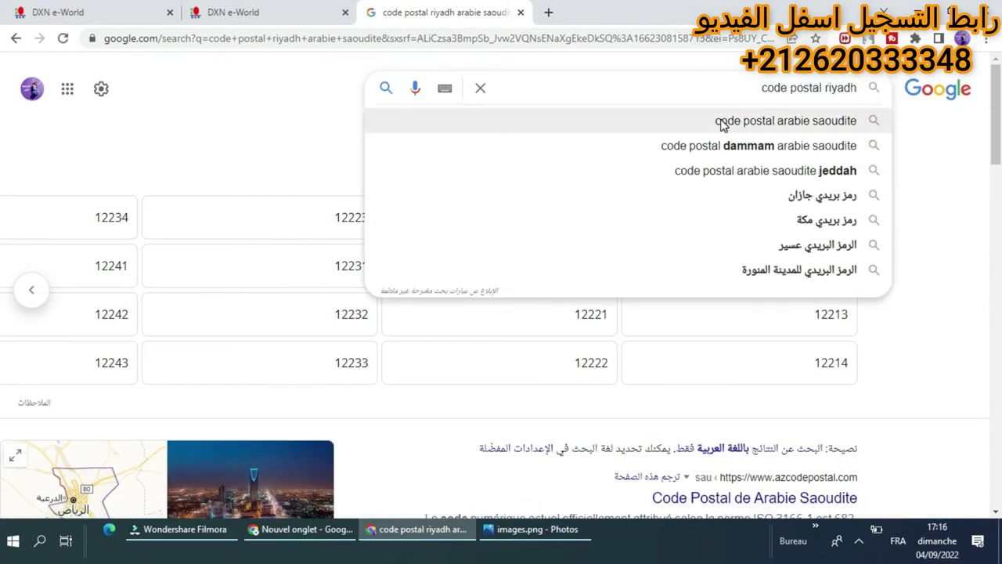
pyautogui.click(251, 9)
# Enter postal code 80000, clearing the field error, and submit the form with استمر for review.
pyautogui.click(501, 293)
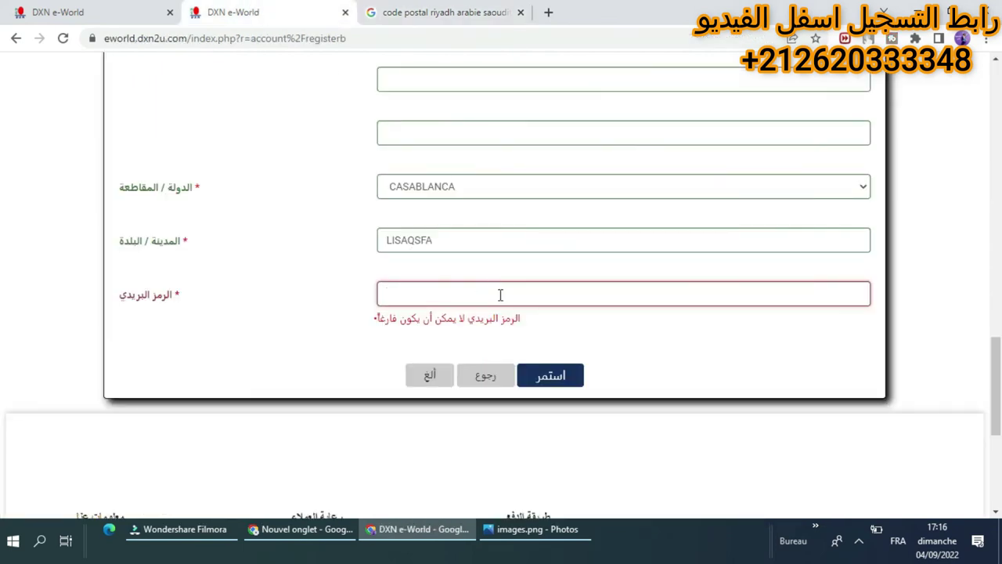
pyautogui.write('80000')
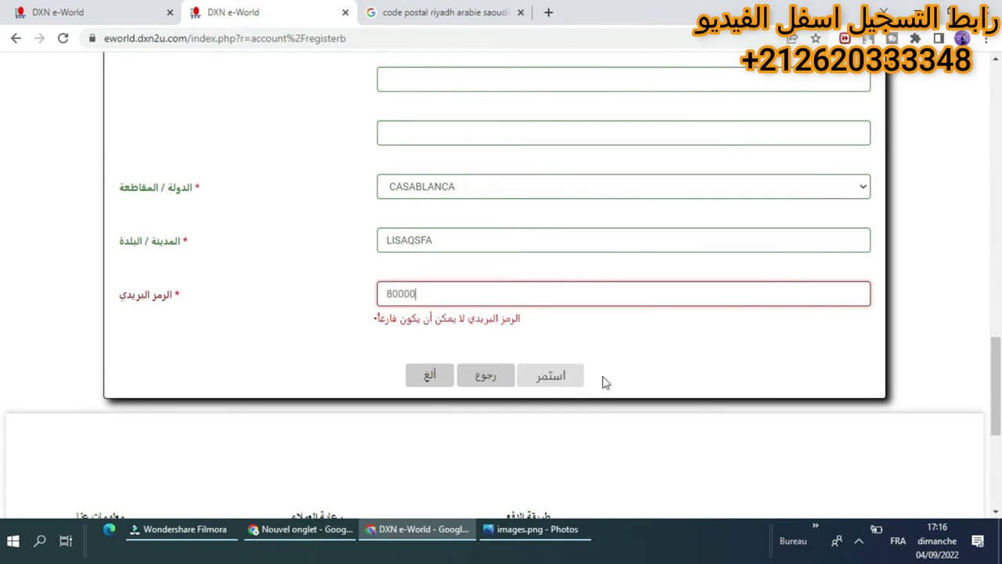
pyautogui.click(642, 365)
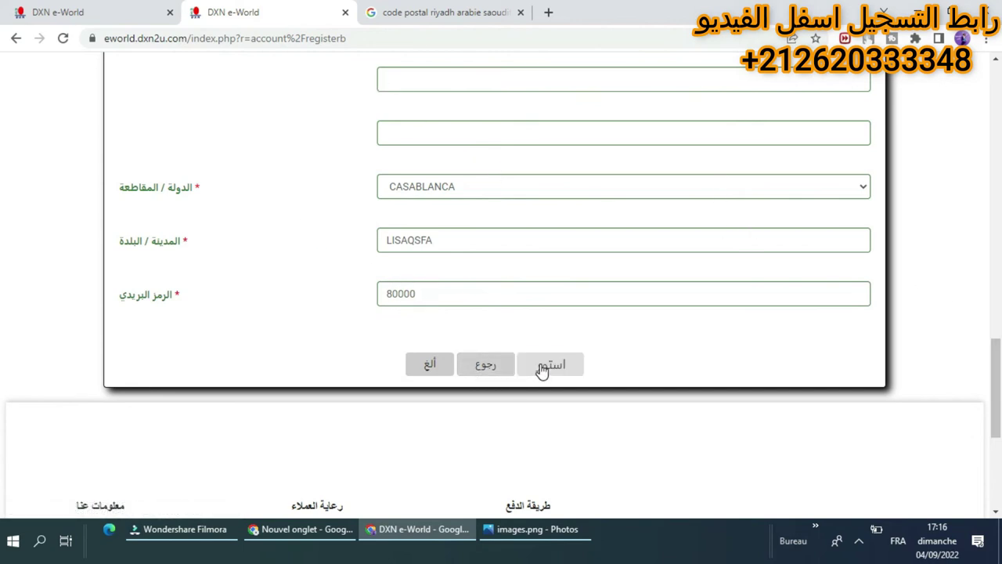
pyautogui.click(575, 374)
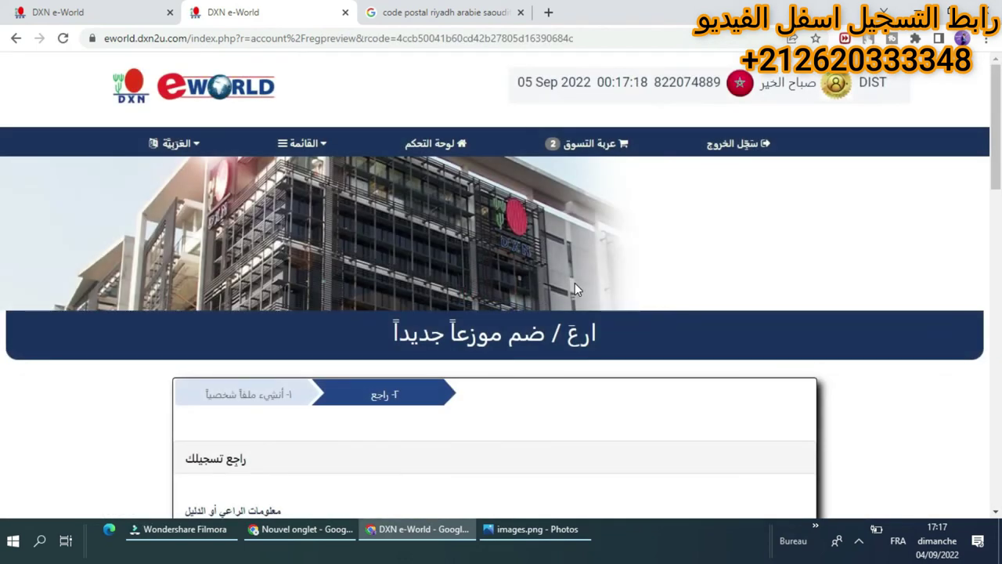
pyautogui.scroll(-5, 574, 288)
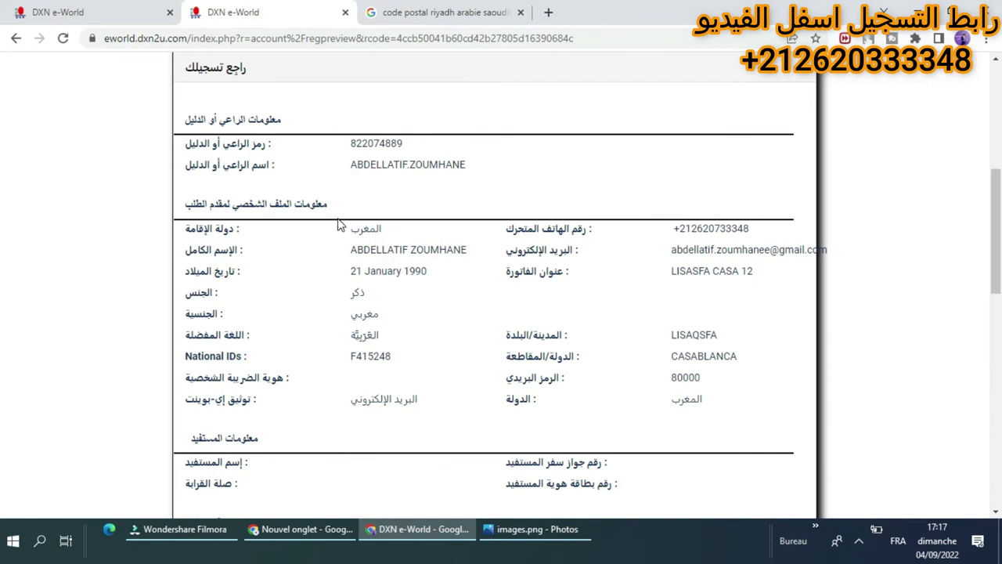
pyautogui.scroll(-3, 414, 206)
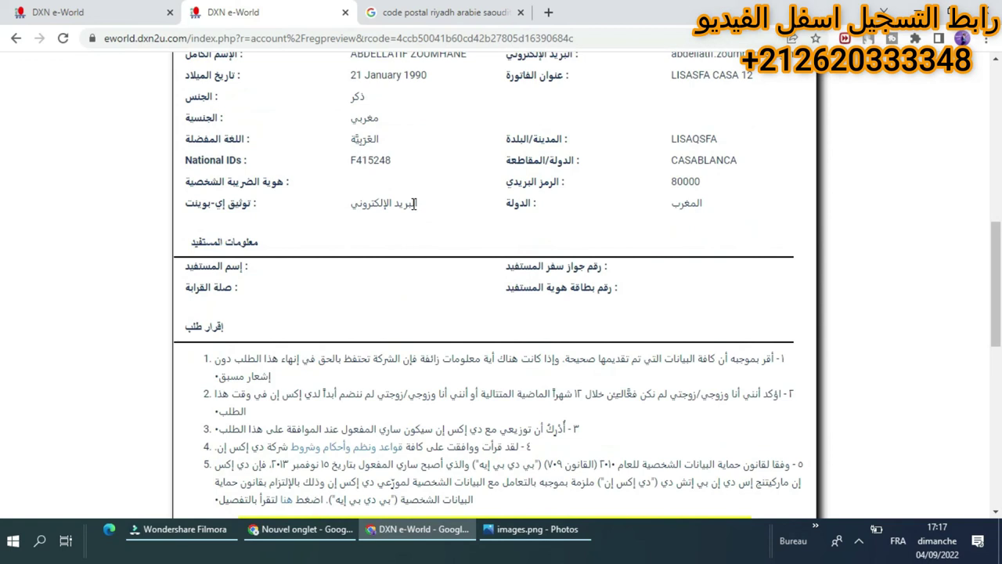
pyautogui.scroll(3, 415, 206)
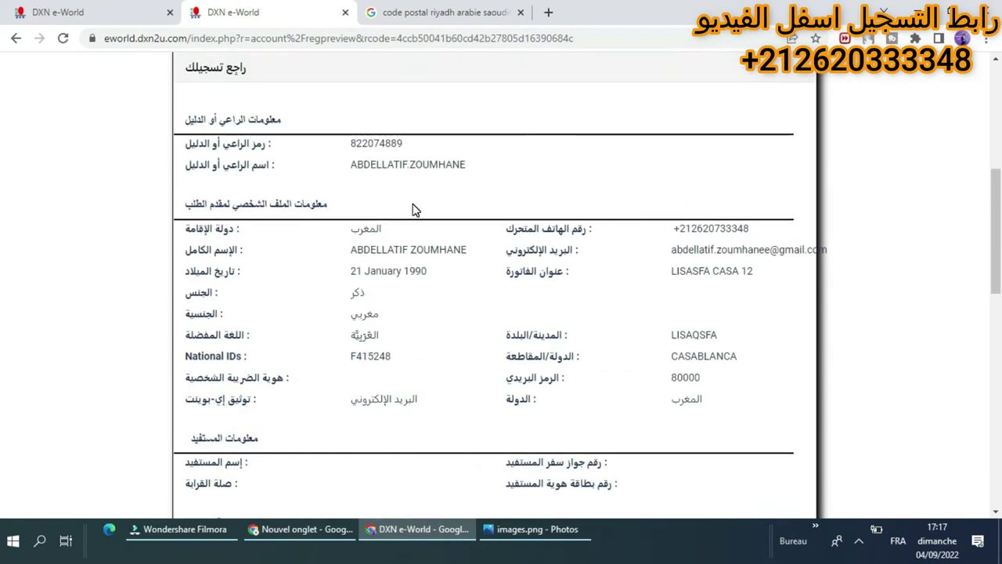
pyautogui.scroll(-6, 350, 289)
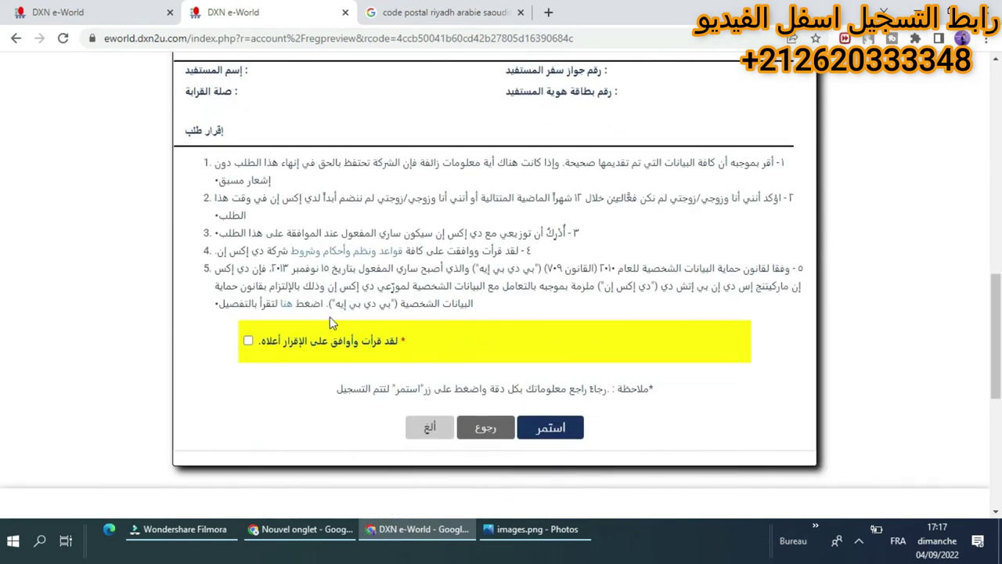